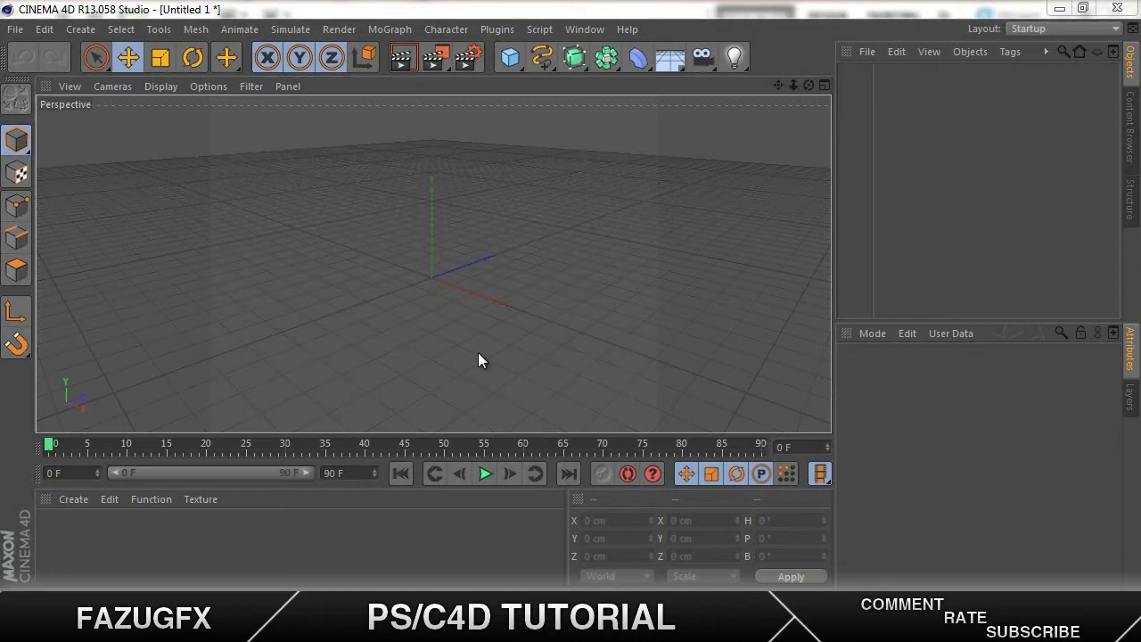
Add a 3D MoText object from the MoGraph menu and frame it in the view
click(496, 33)
mouse_move(445, 32)
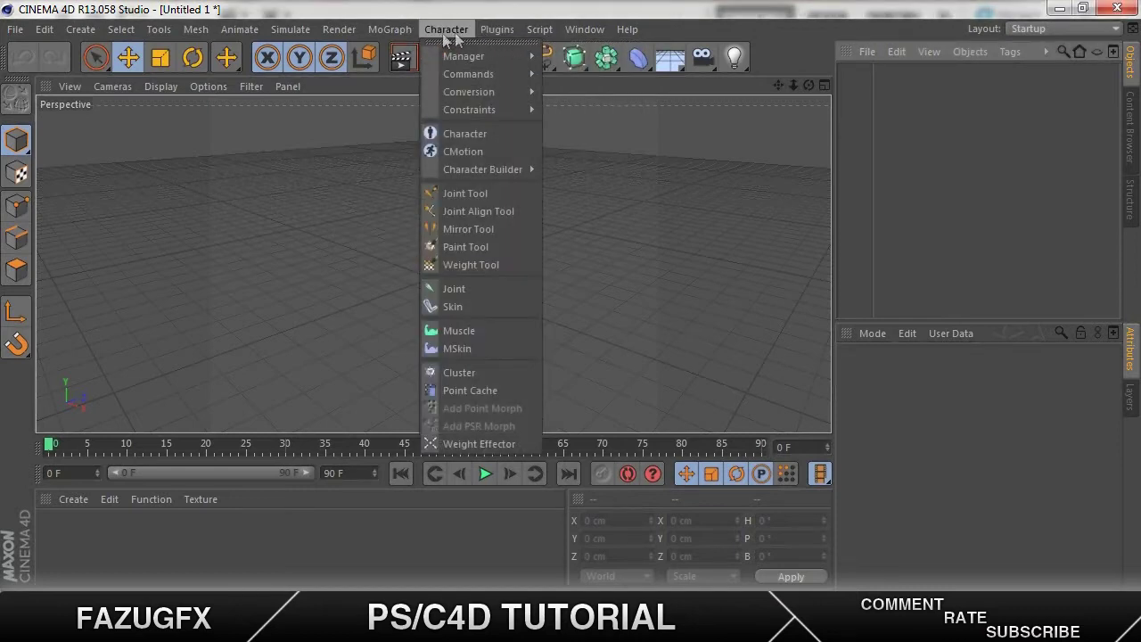
click(391, 30)
click(392, 30)
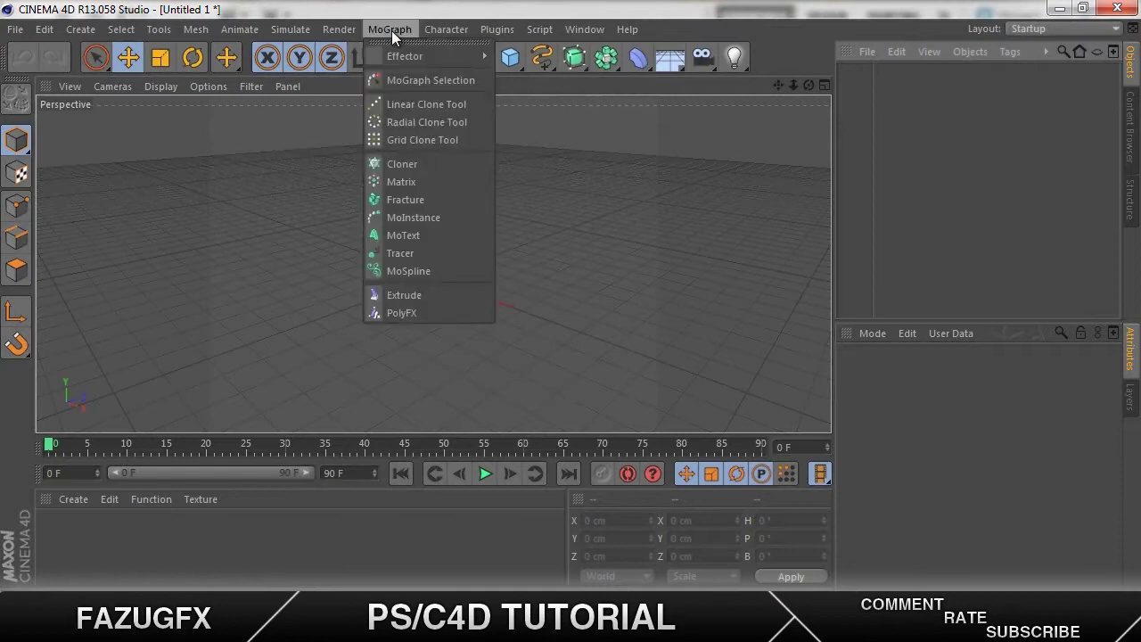
click(403, 235)
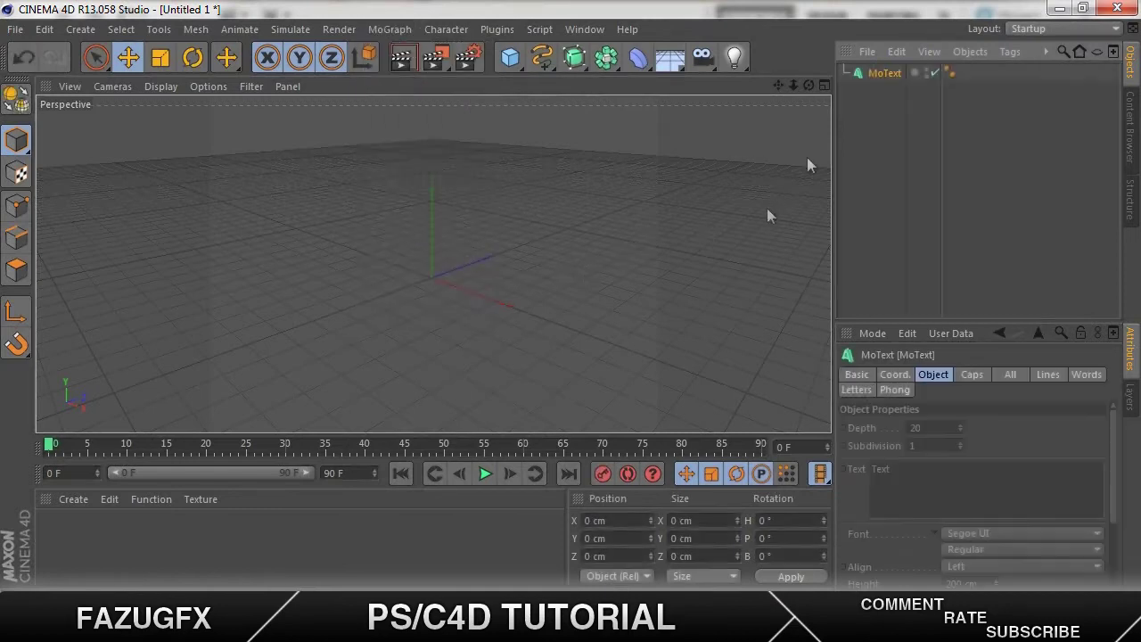
drag(809, 86, 575, 306)
drag(794, 85, 569, 302)
Replace the placeholder word with TUTORIAL and shift it left so the word is centred
drag(924, 488, 849, 461)
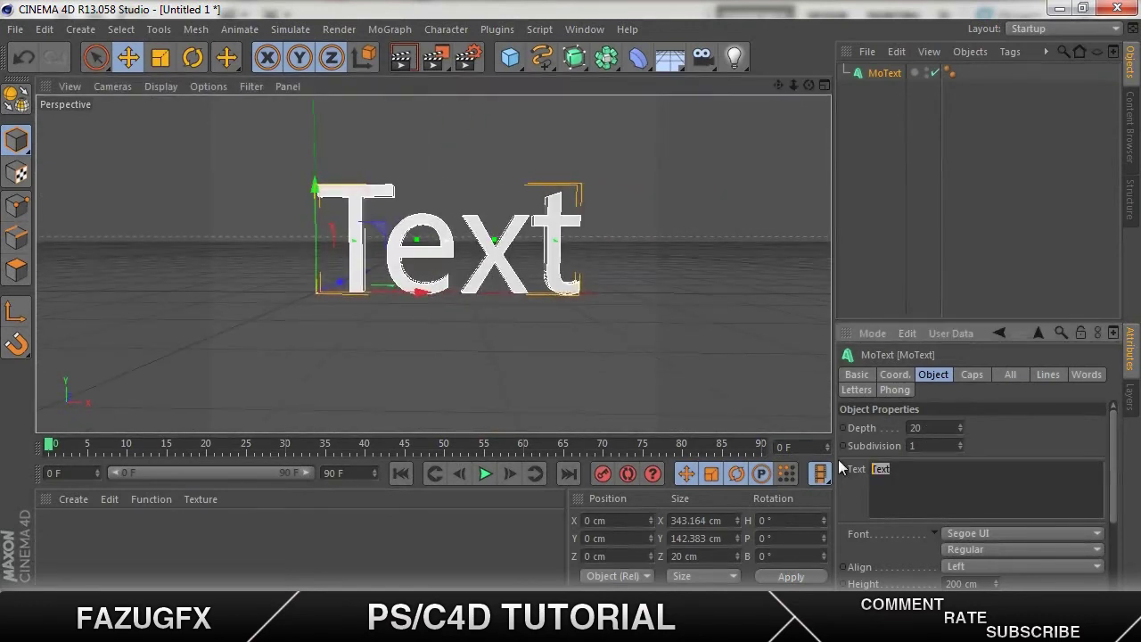
text(TUTORIAL)
click(1010, 439)
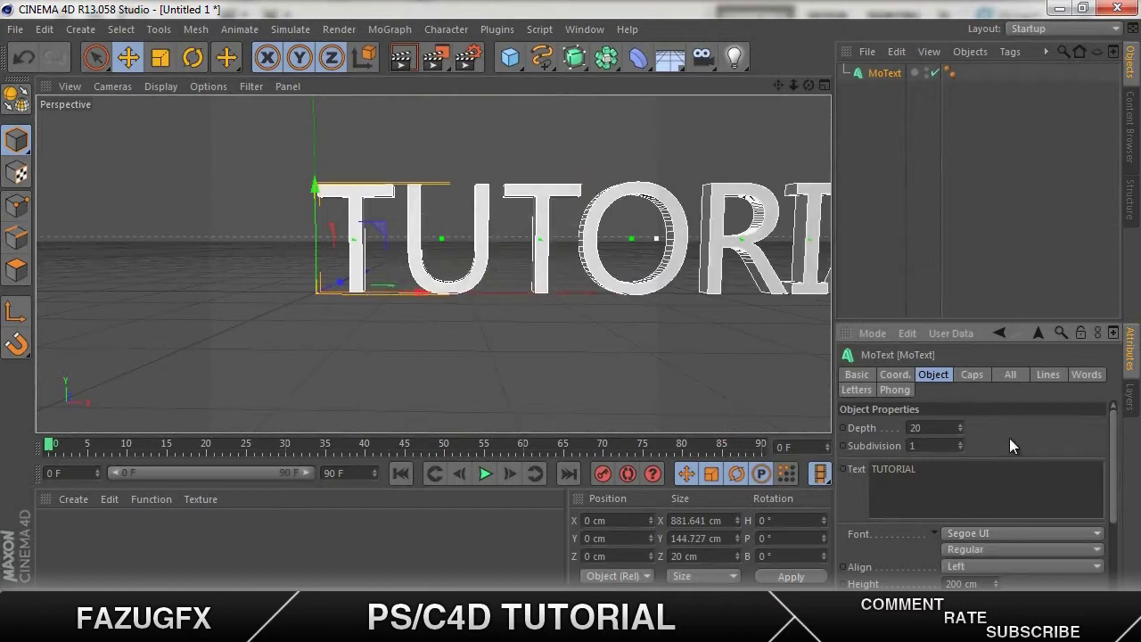
scroll(570, 303, down, 5)
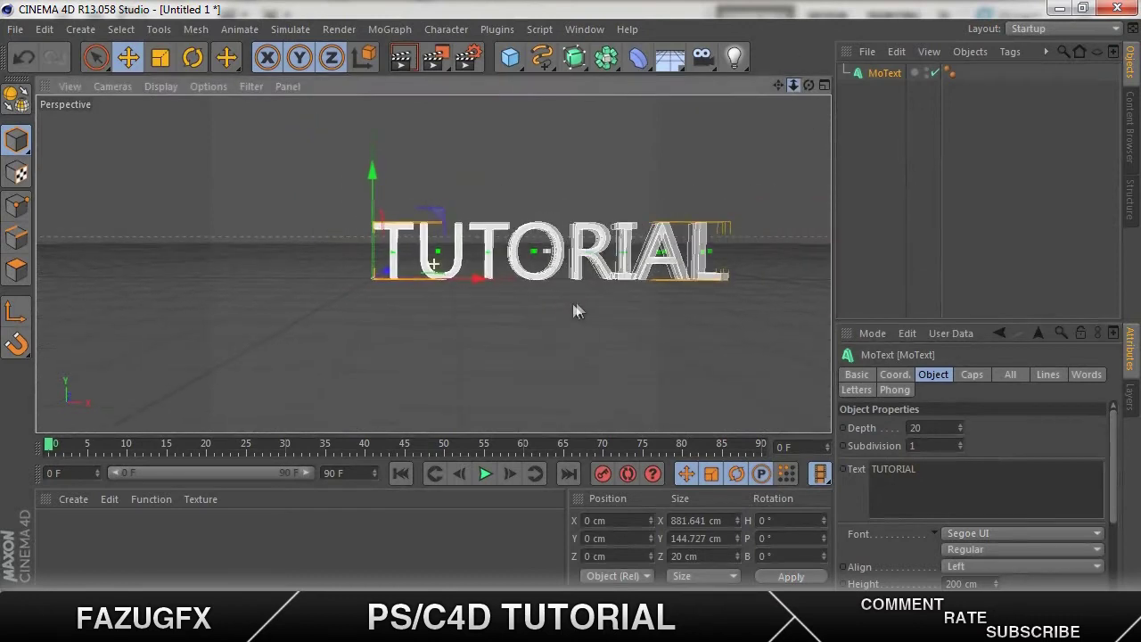
drag(452, 280, 345, 280)
Switch the MoText font from Segoe UI to Helvetica Regular
click(1002, 533)
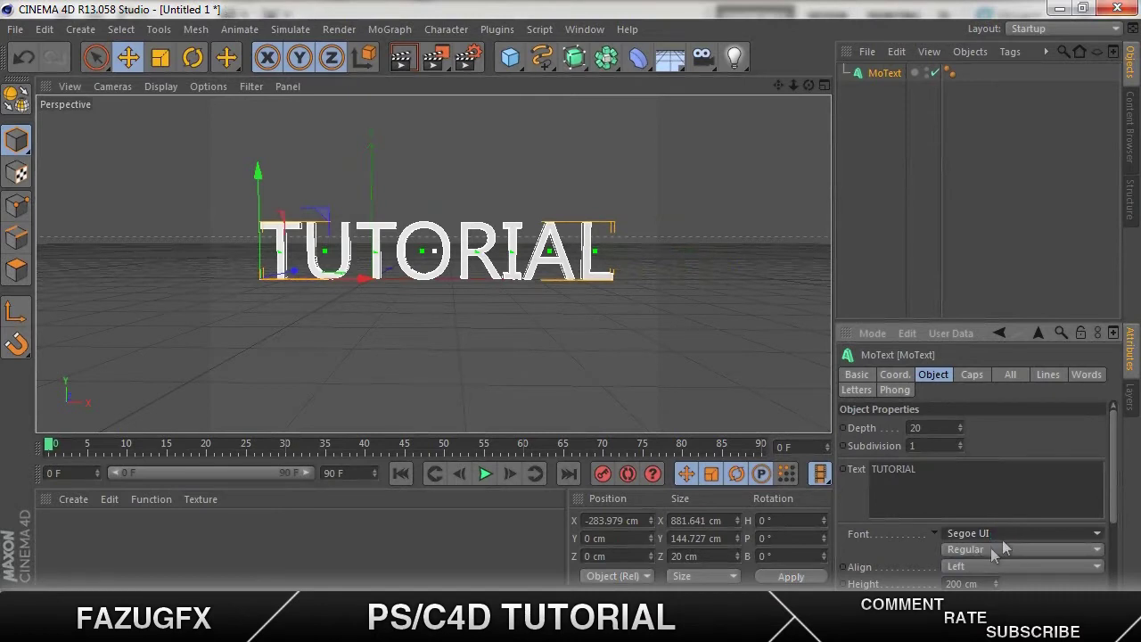
click(1005, 535)
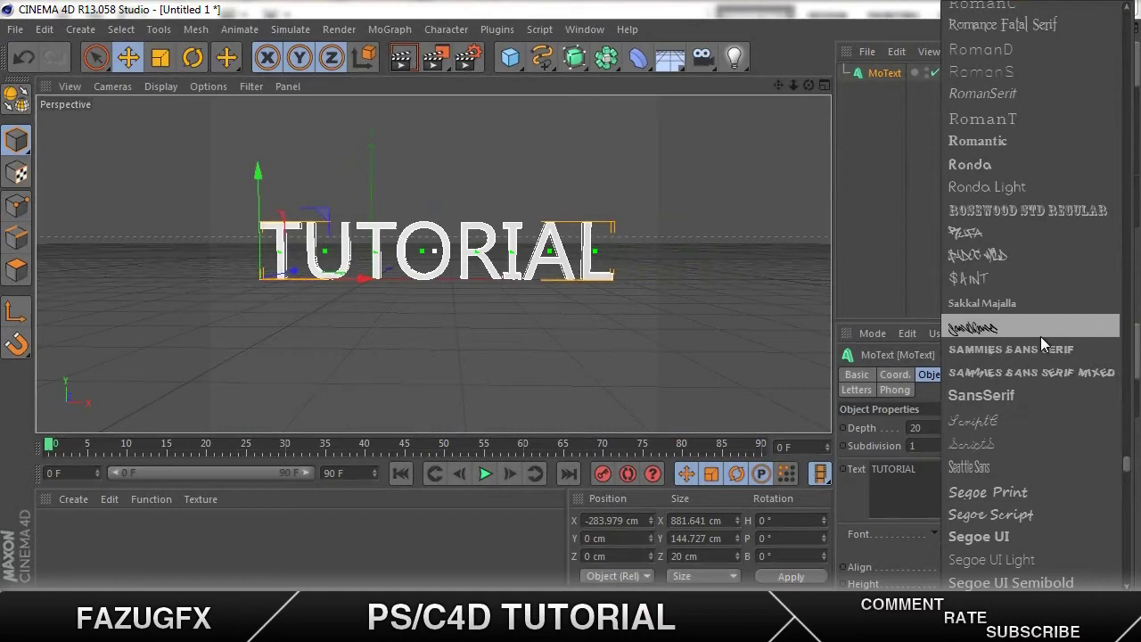
scroll(1007, 96, up, 15)
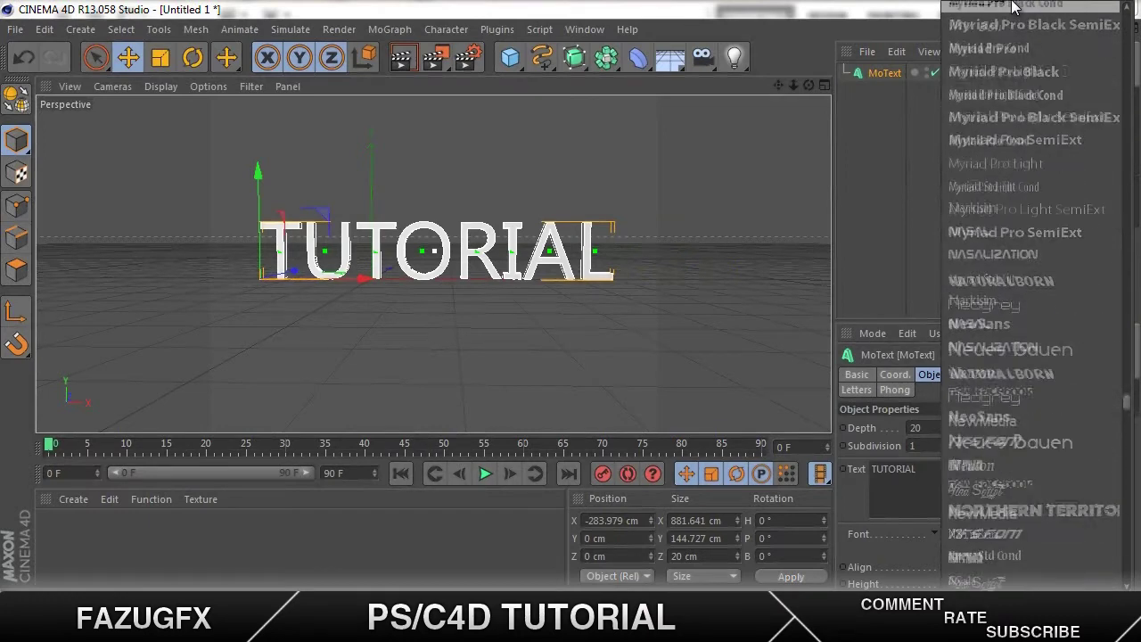
scroll(1001, 150, up, 20)
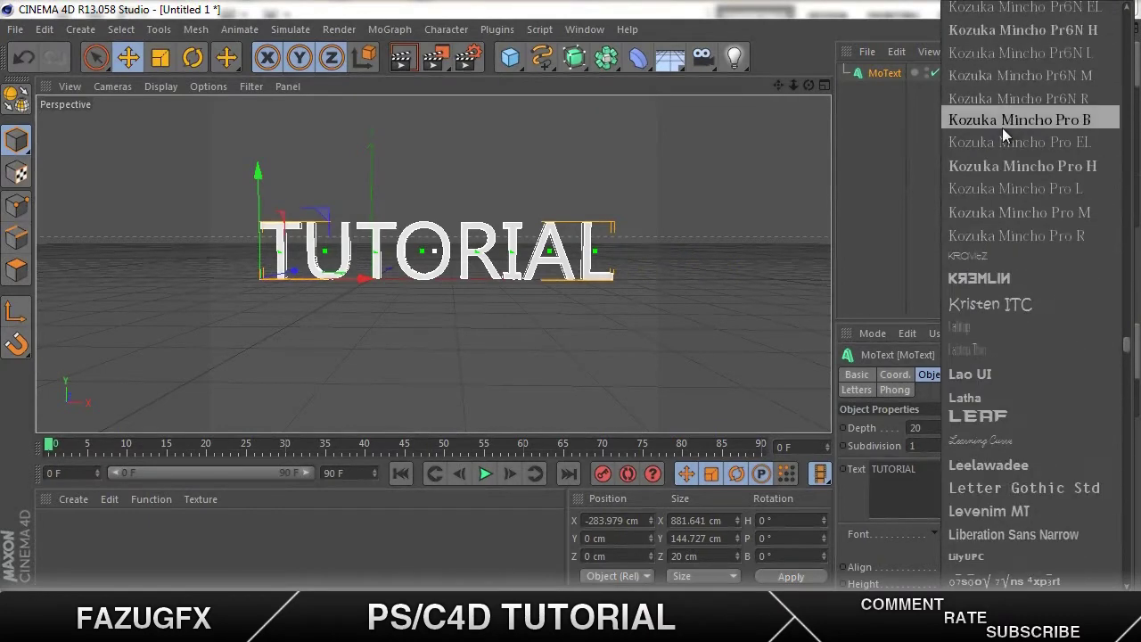
scroll(1006, 276, up, 12)
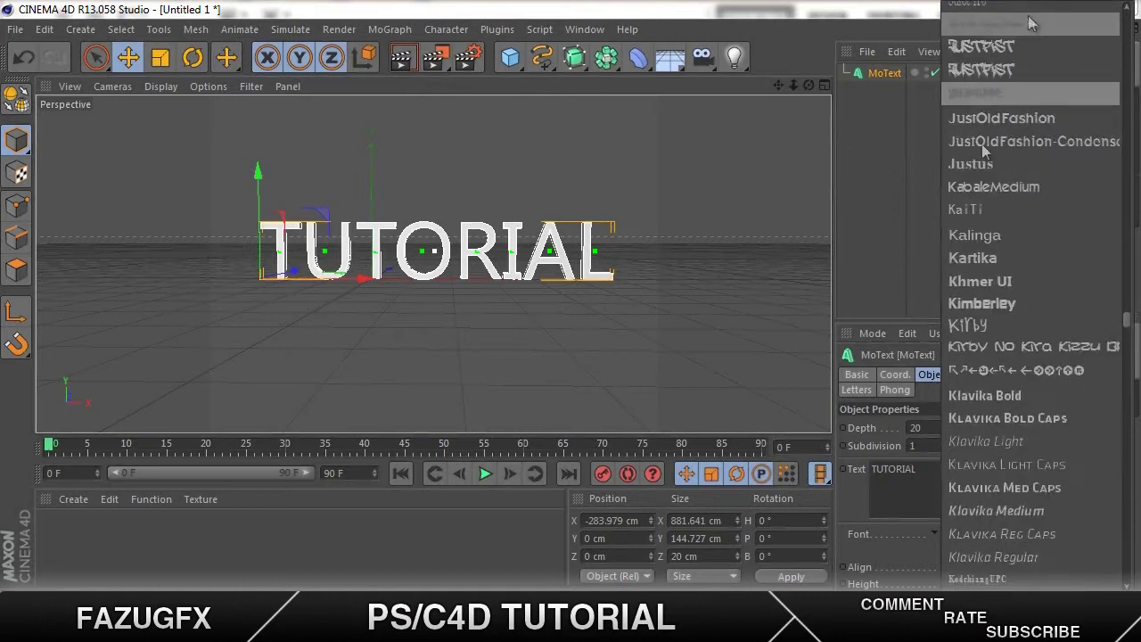
scroll(963, 9, up, 12)
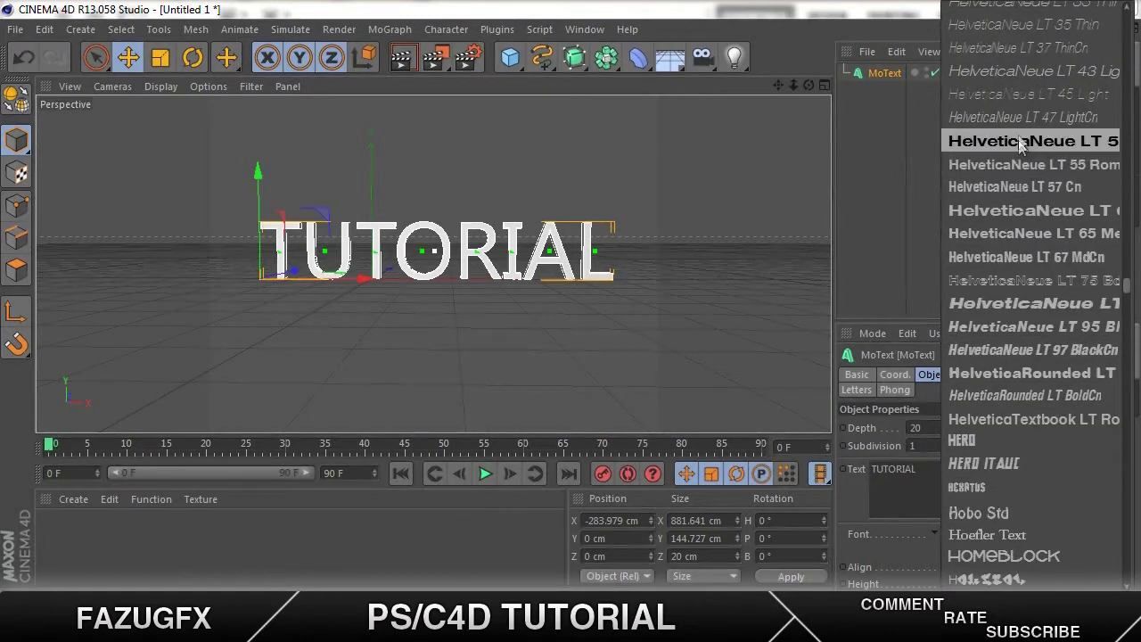
scroll(1026, 9, up, 1)
scroll(989, 68, up, 7)
scroll(994, 90, up, 6)
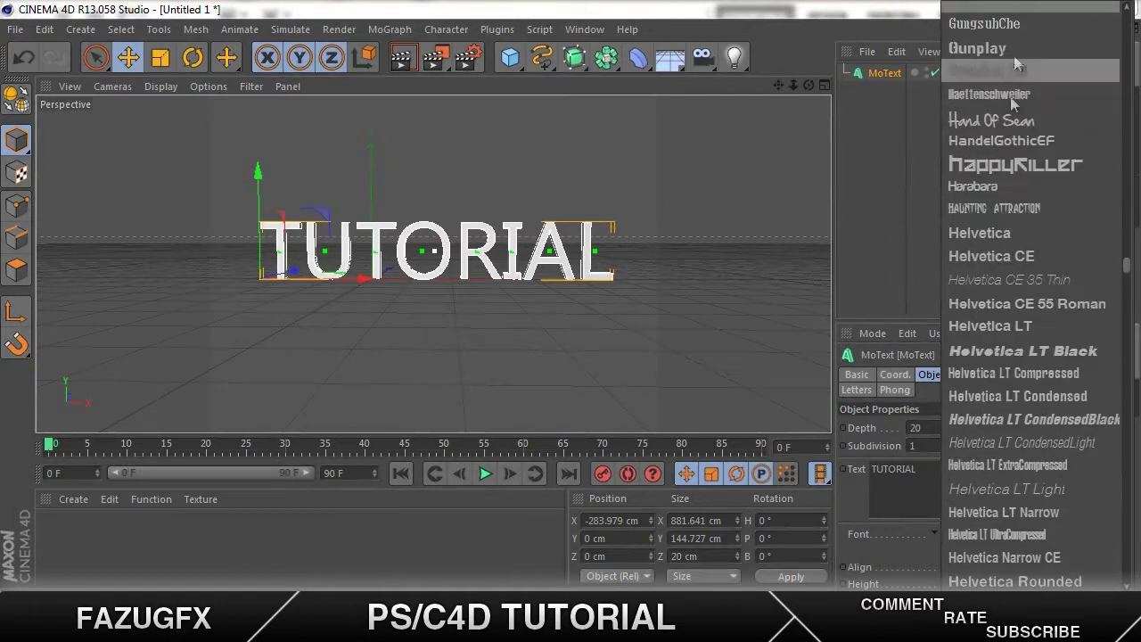
click(990, 233)
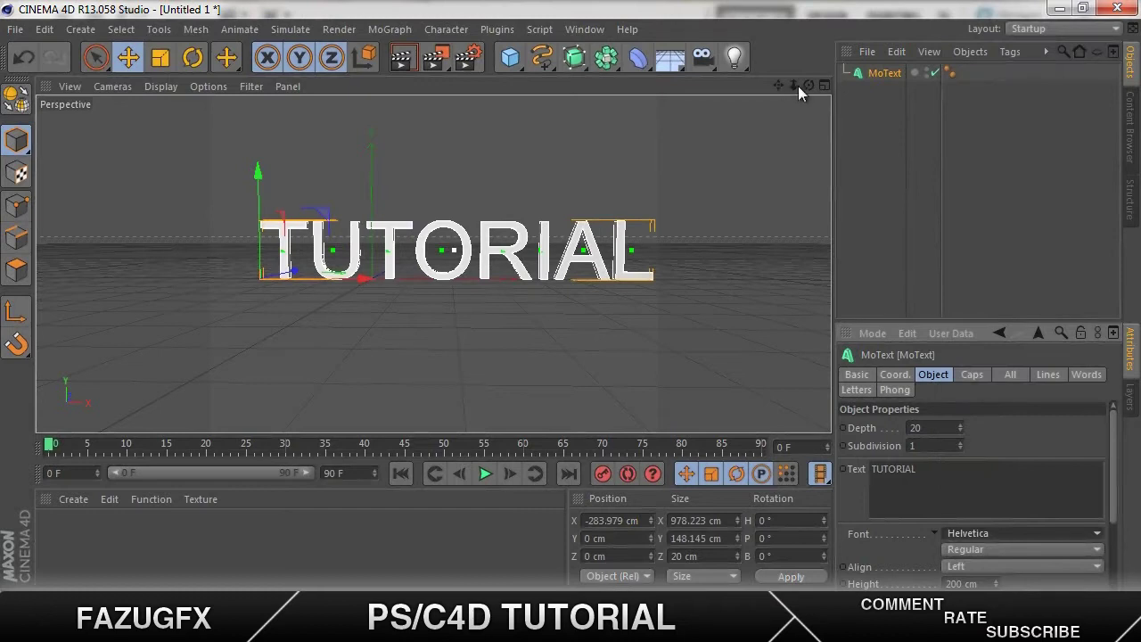
Increase the TUTORIAL text's extrusion depth to 200
drag(955, 423, 958, 422)
click(968, 376)
click(934, 376)
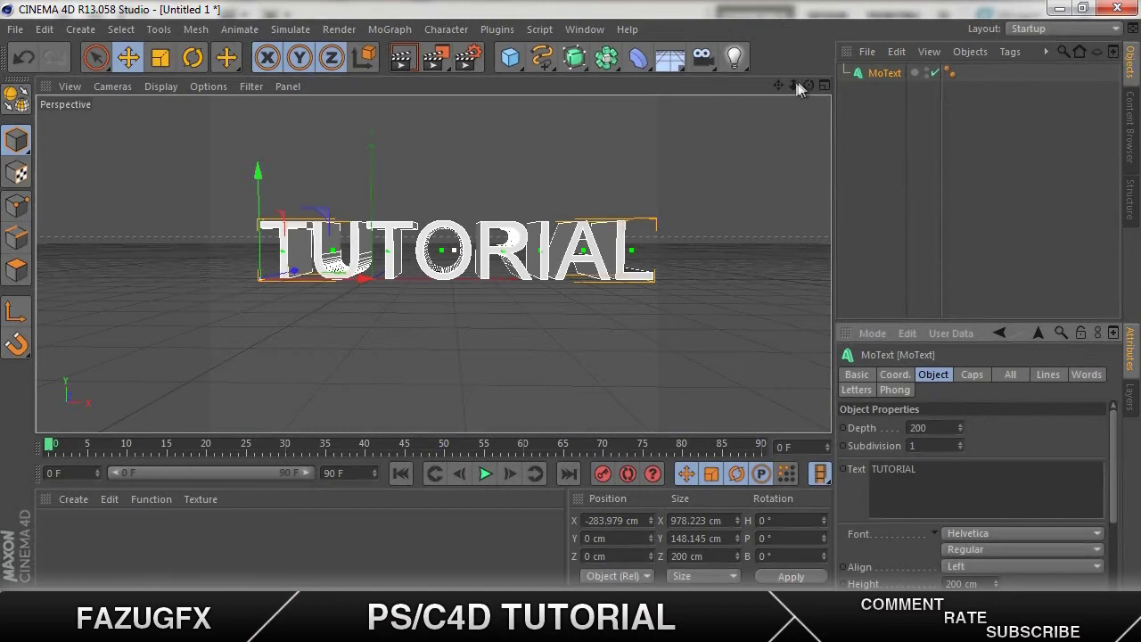
drag(796, 84, 571, 303)
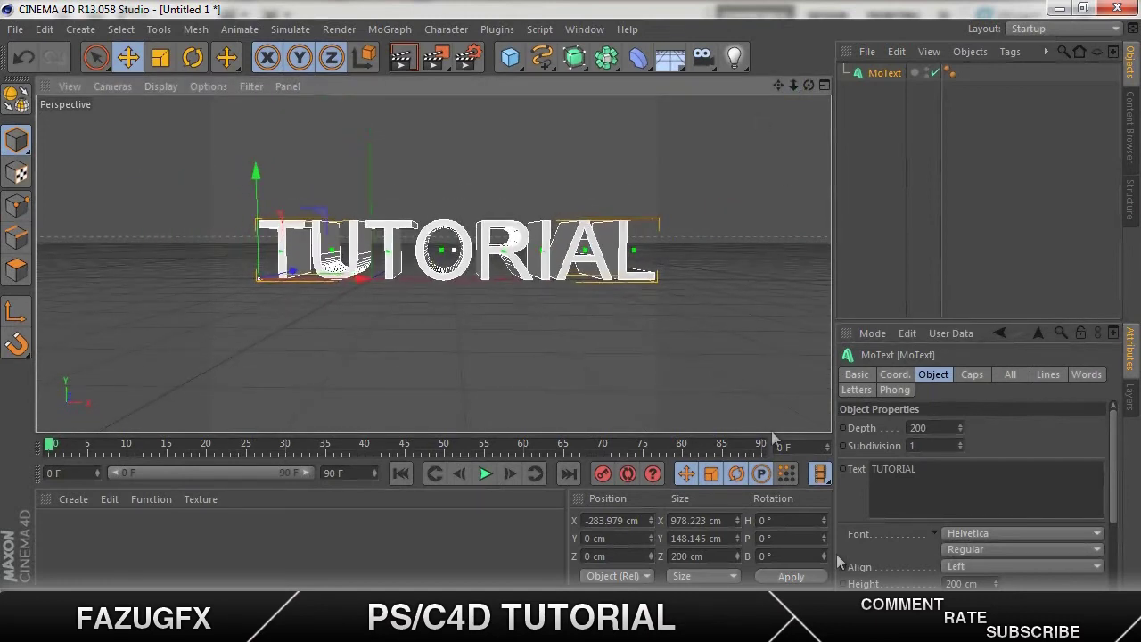
Give the start and end caps Fillet Caps with 3 cm radius and 5 steps
click(970, 375)
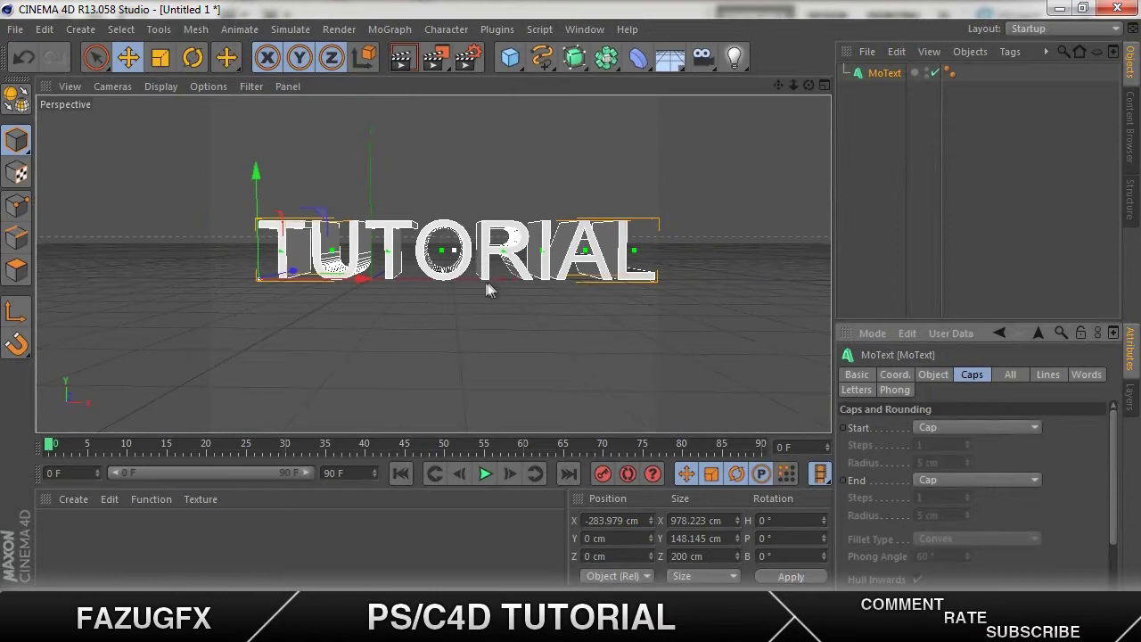
click(948, 427)
click(999, 499)
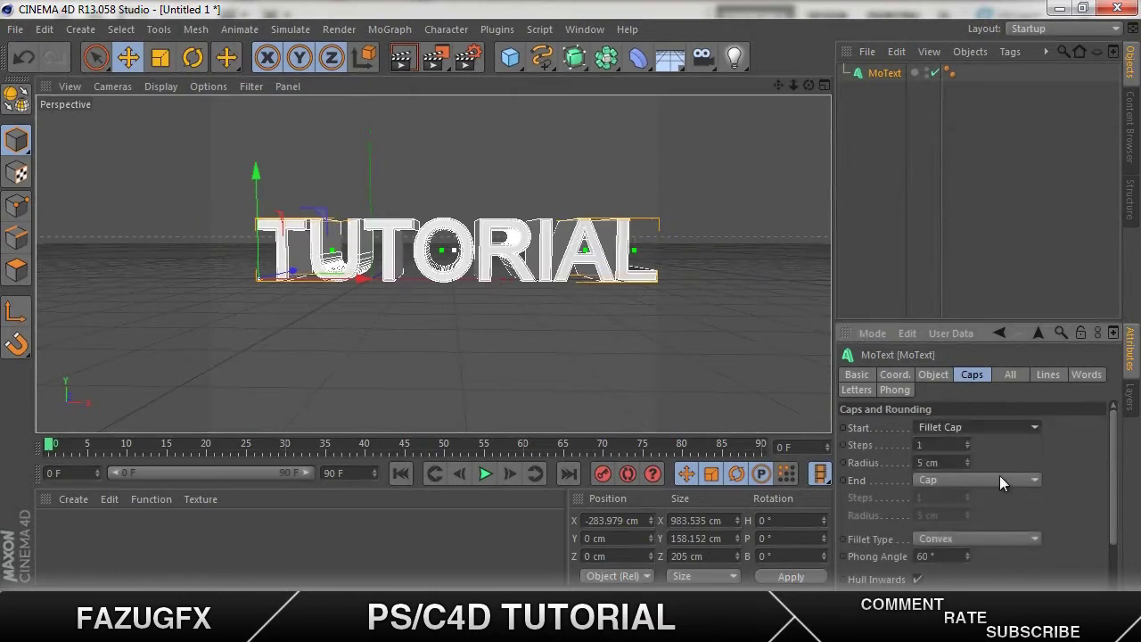
click(1002, 481)
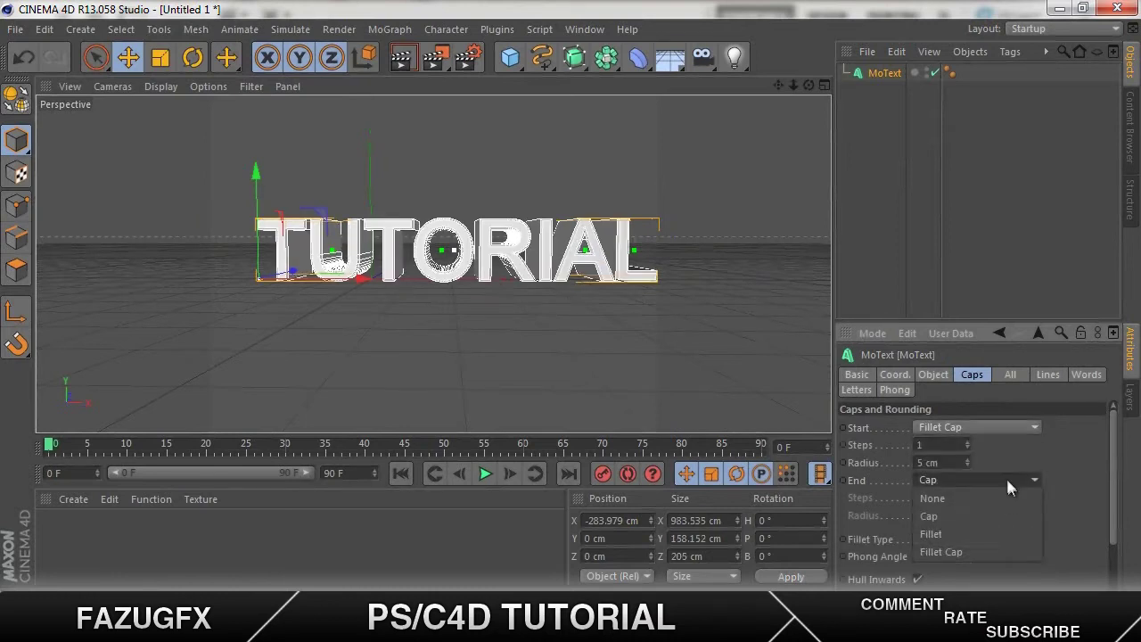
click(998, 551)
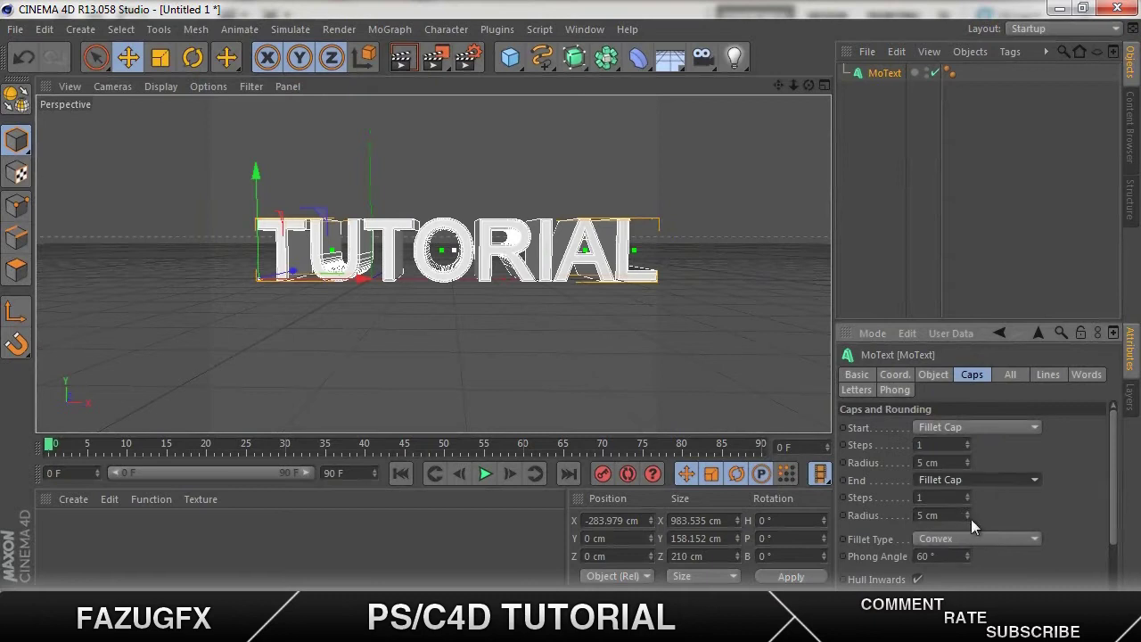
click(969, 518)
click(969, 518)
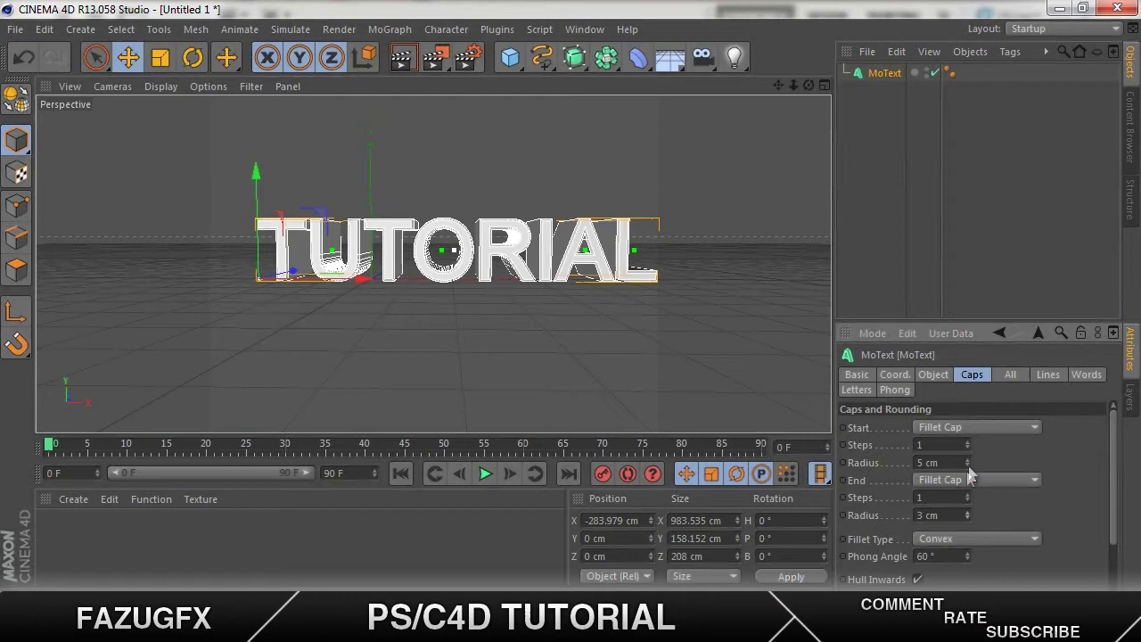
click(968, 466)
click(968, 466)
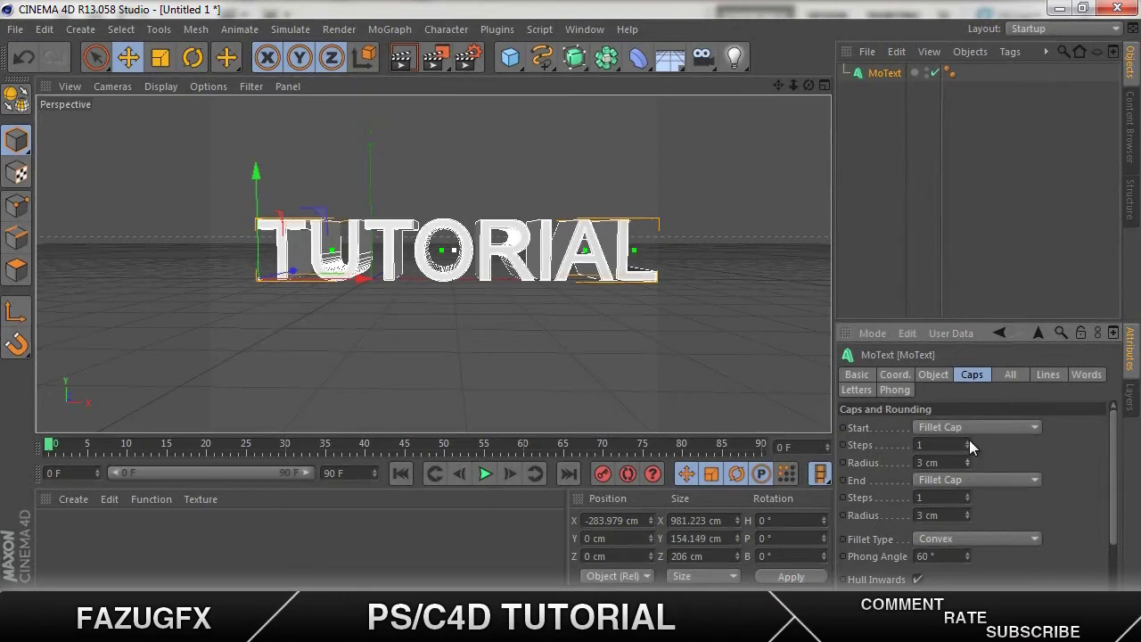
click(967, 442)
click(967, 442)
click(968, 442)
click(967, 442)
click(381, 326)
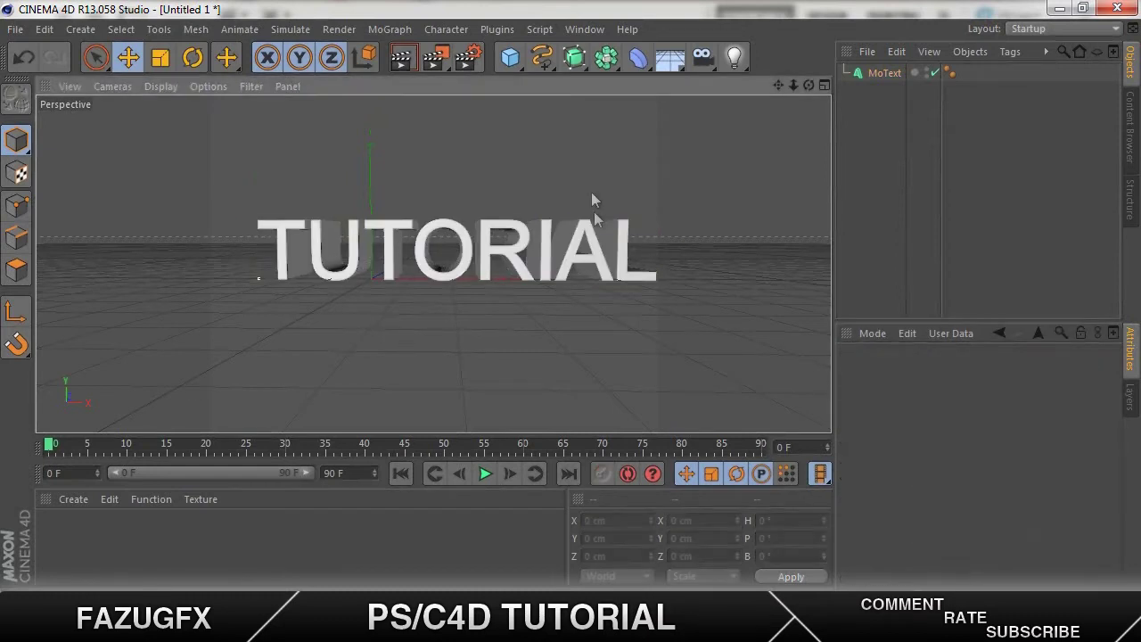
click(869, 74)
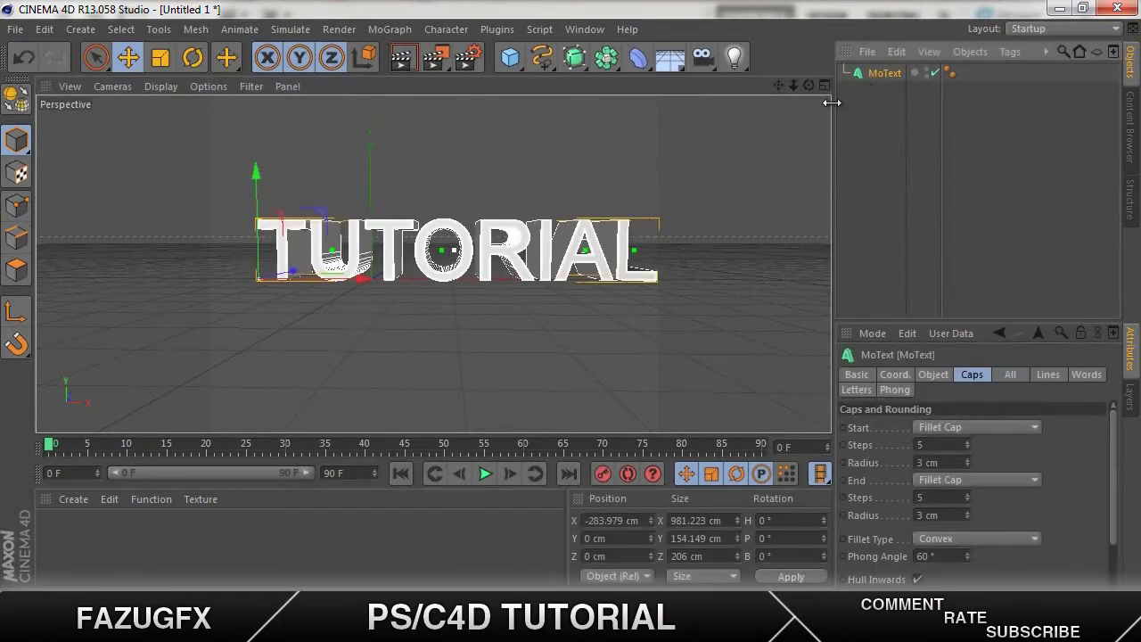
Open MelonArts Lightstudio from GFX > MelonArts - 3K Graphics Pack > Cinema 4D > MY LIGHTSTUDIO
click(15, 28)
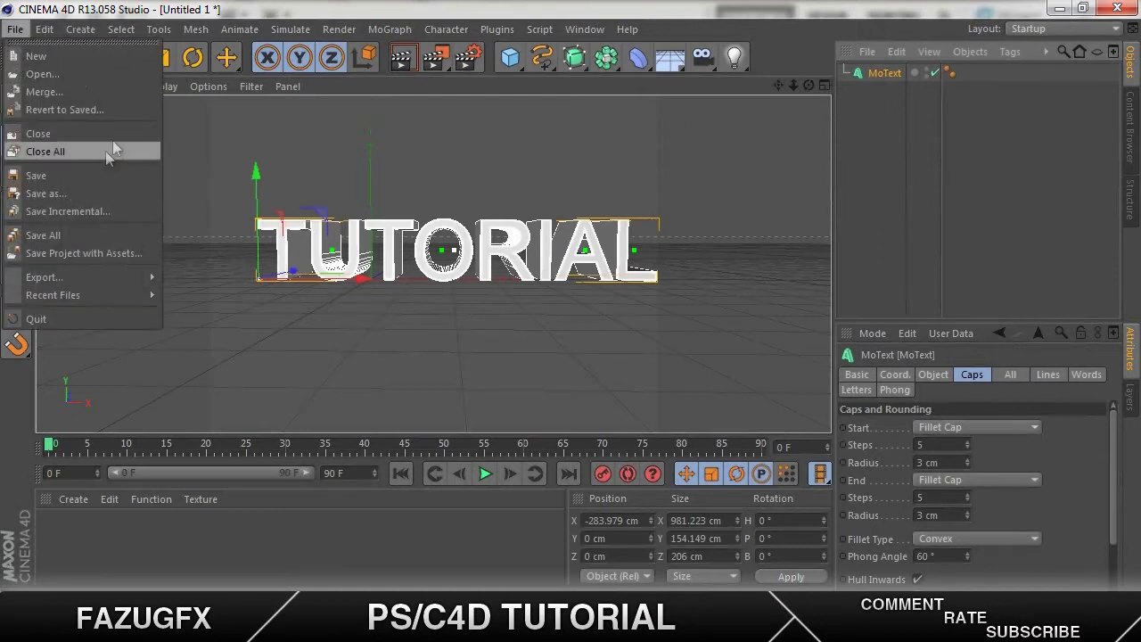
click(111, 73)
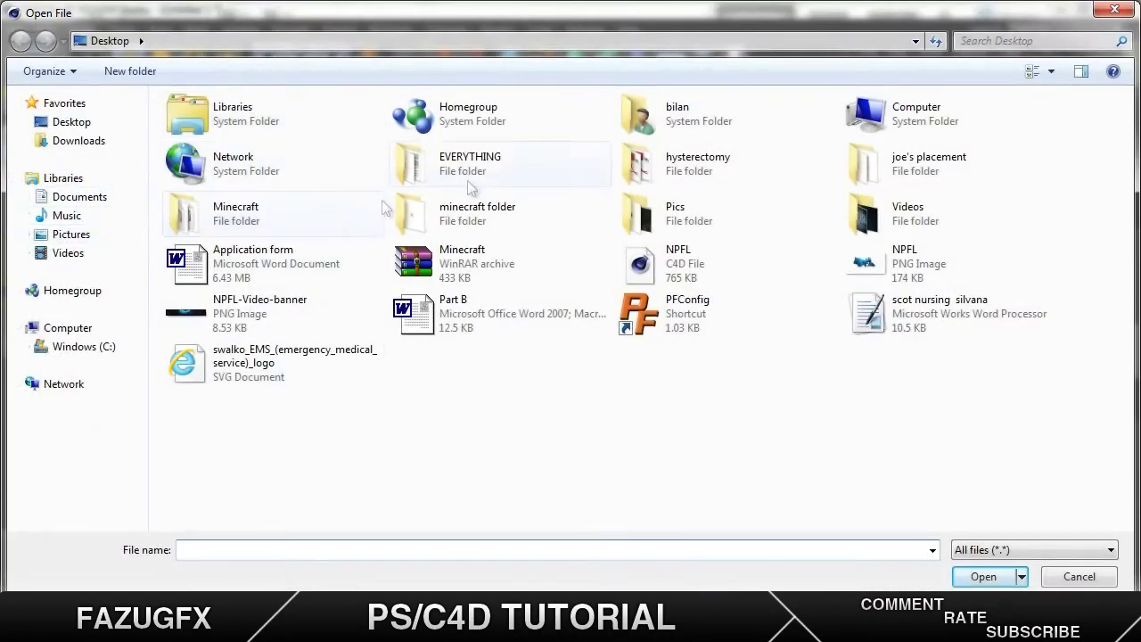
click(132, 240)
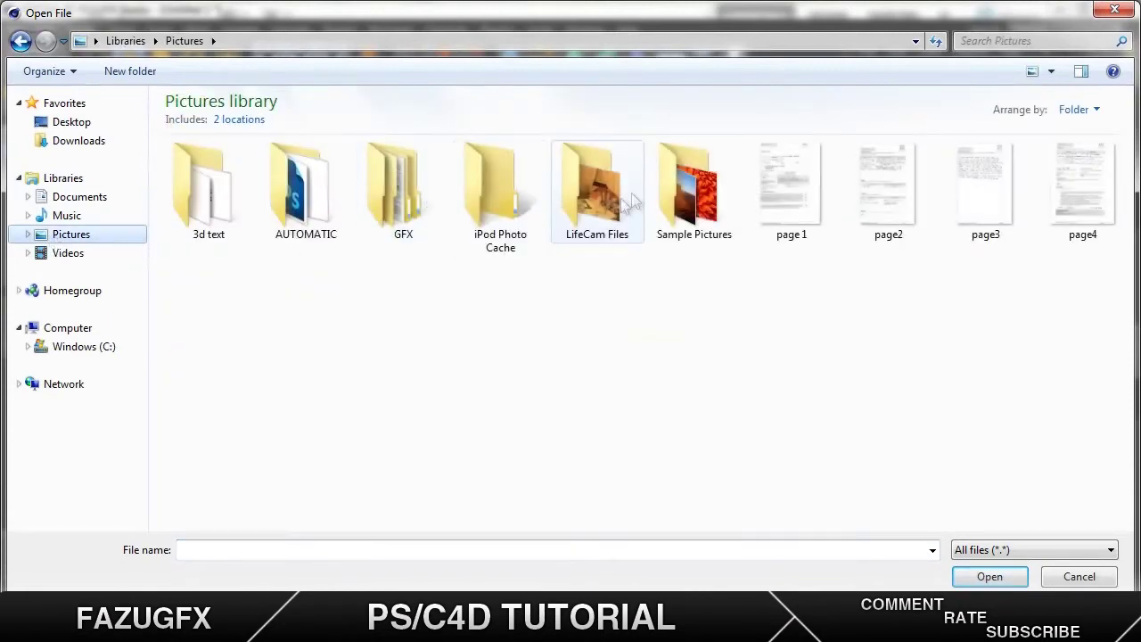
double_click(403, 198)
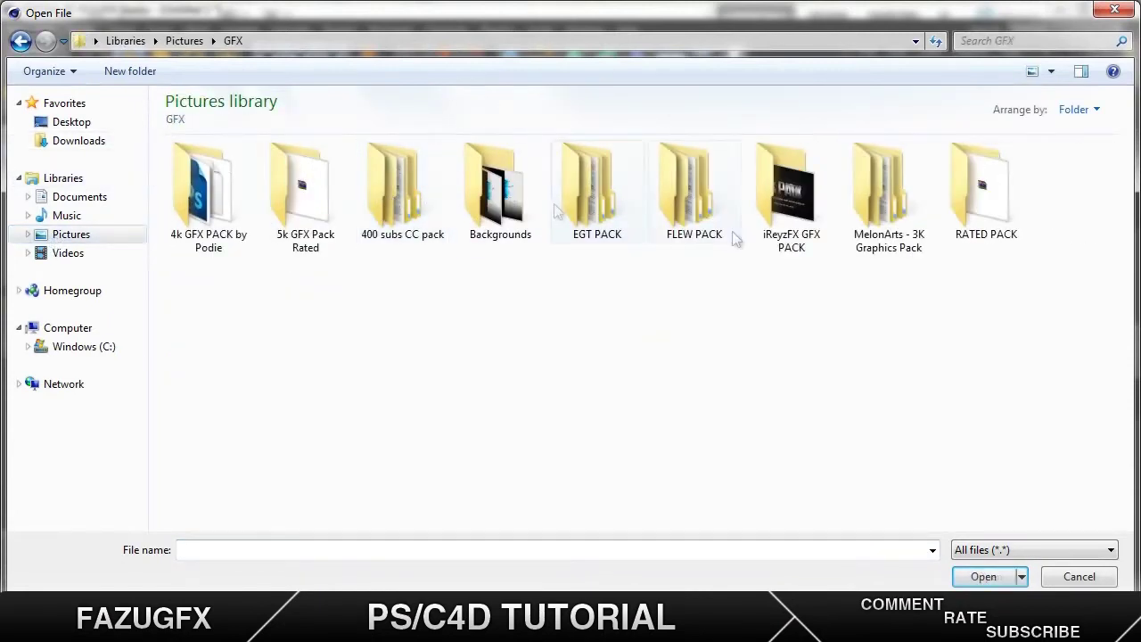
double_click(898, 199)
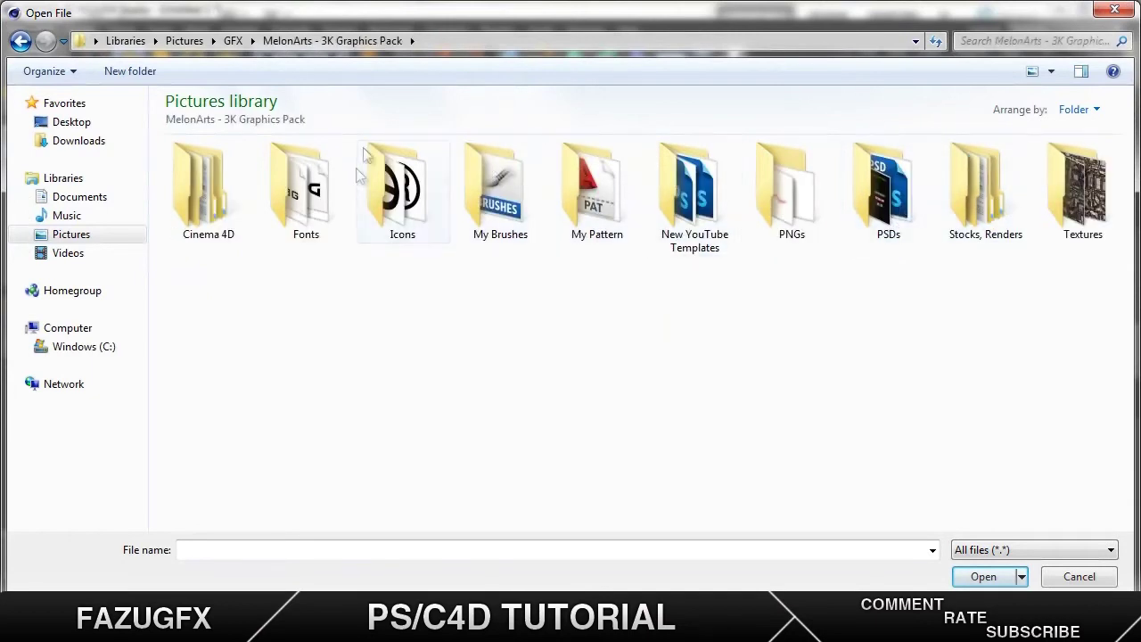
double_click(234, 193)
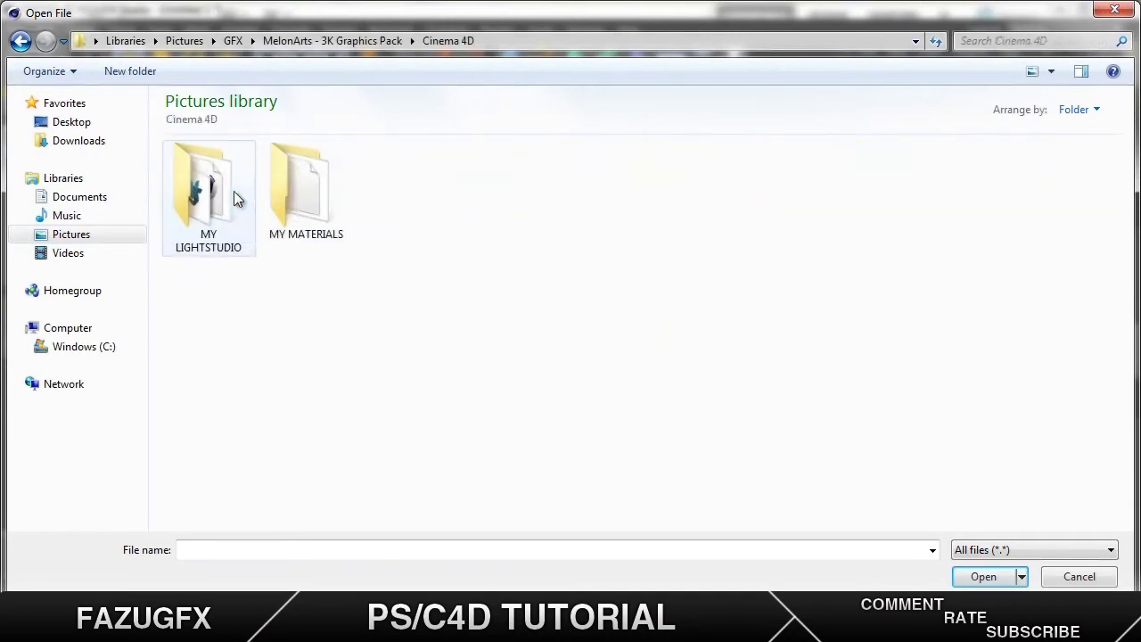
double_click(200, 205)
double_click(312, 208)
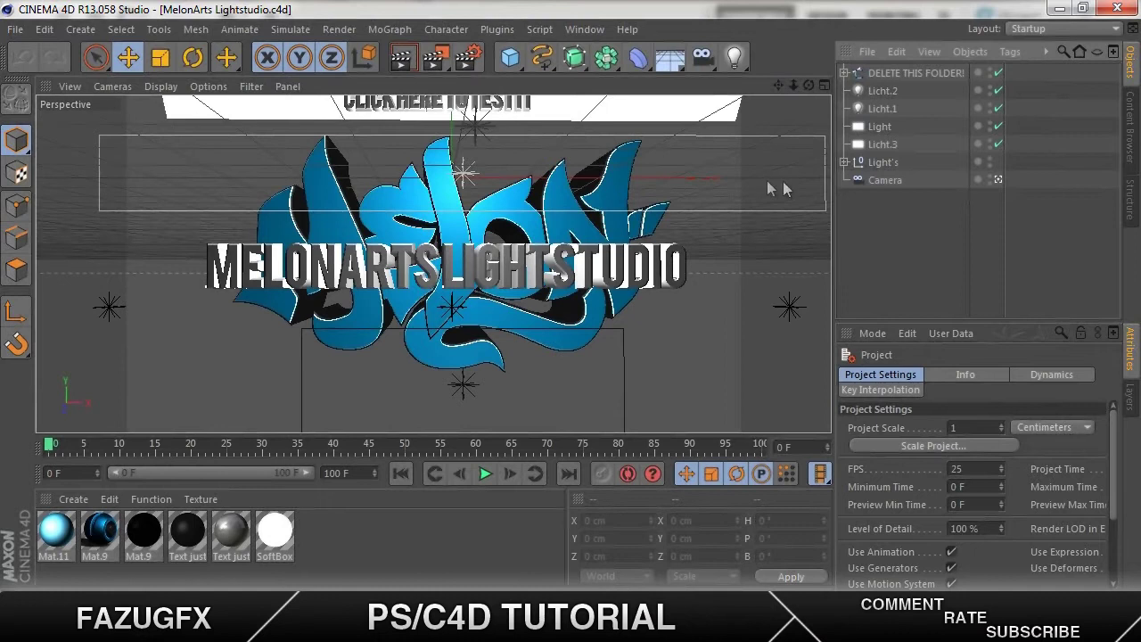
Delete the DELETE THIS FOLDER! object and paste the TUTORIAL MoText into the scene
click(887, 164)
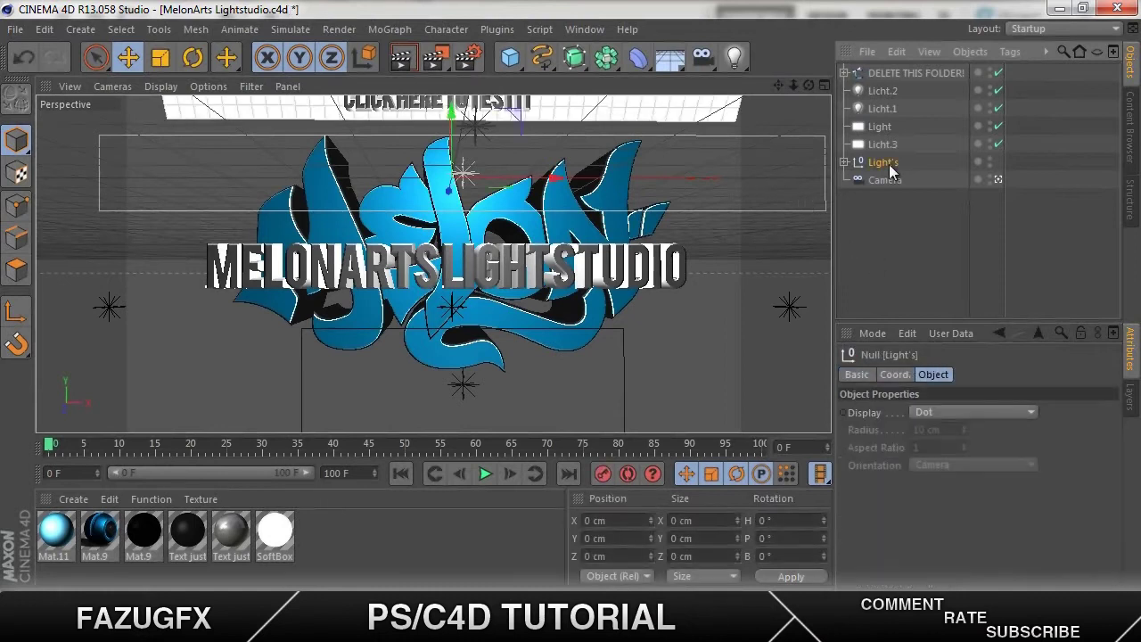
click(914, 72)
key(Delete)
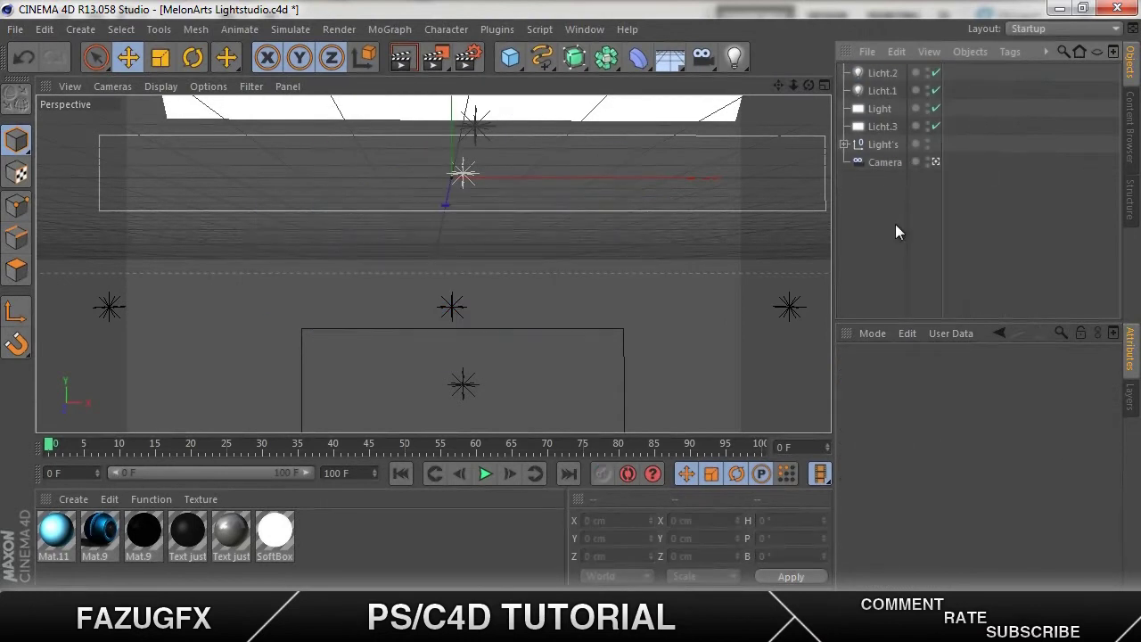
key(ctrl+v)
scroll(562, 305, down, 5)
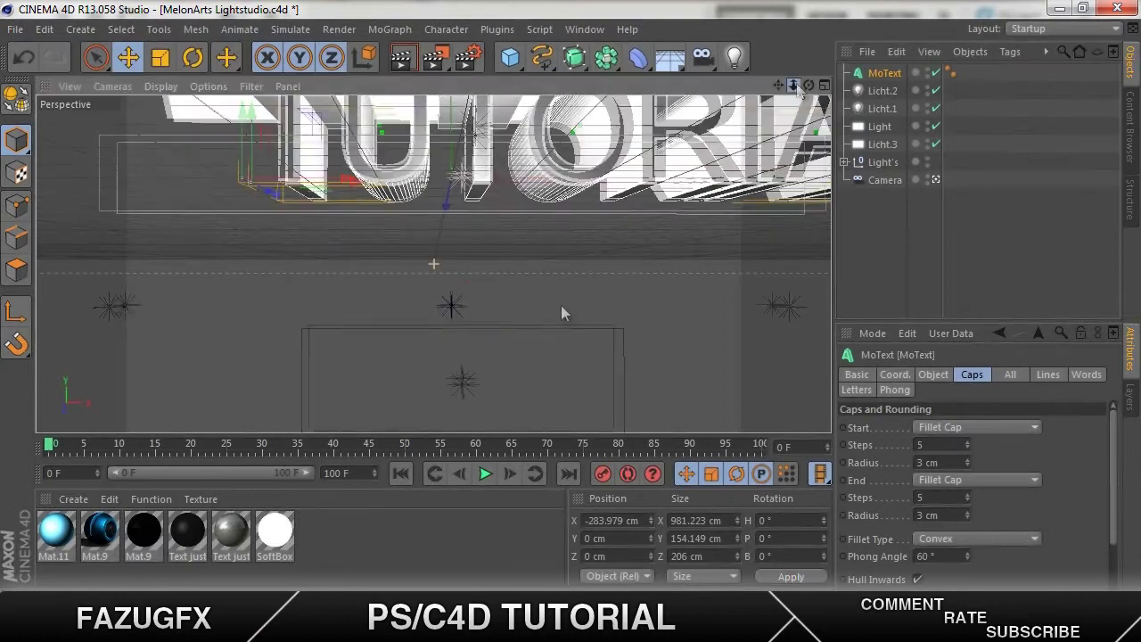
drag(337, 165, 361, 267)
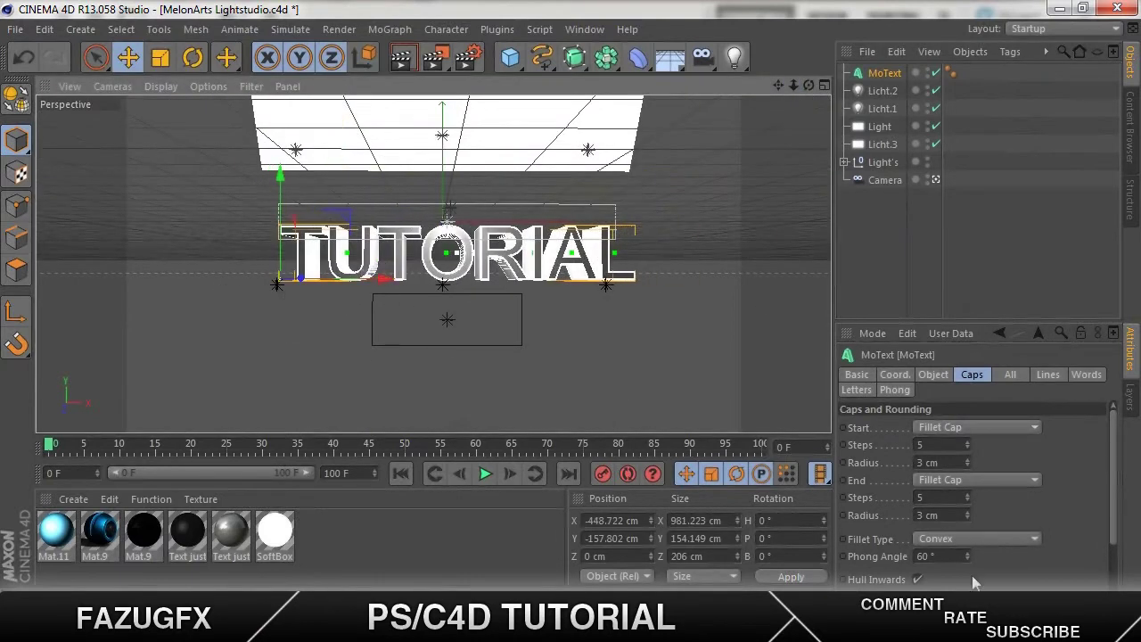
Set the text height to 143 cm and centre it in front of the lights
click(942, 375)
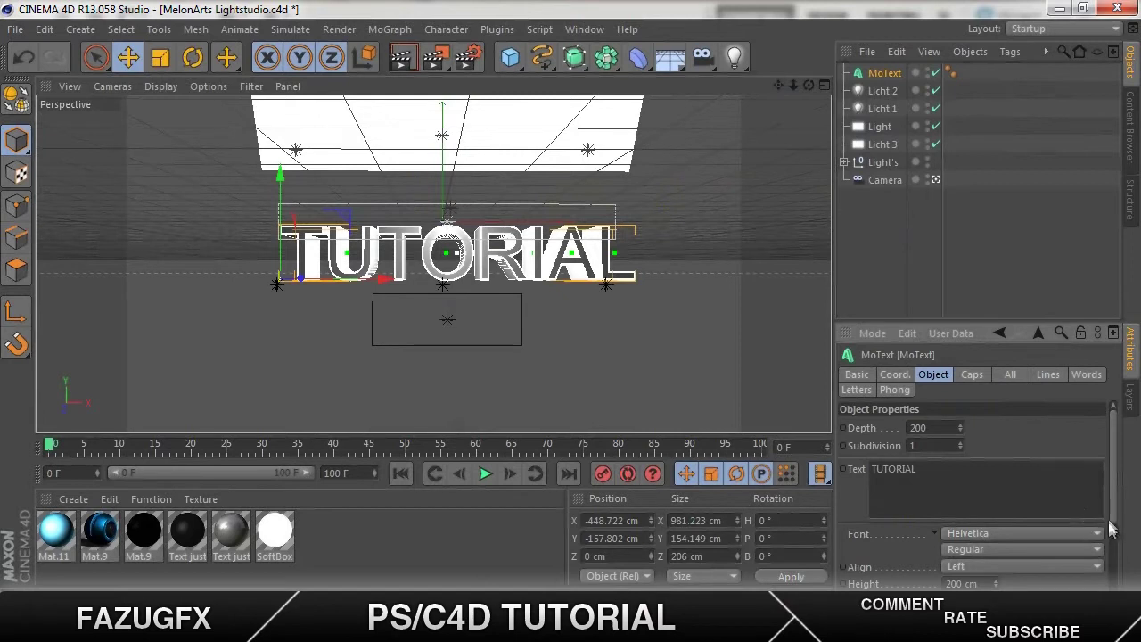
scroll(1110, 528, down, 2)
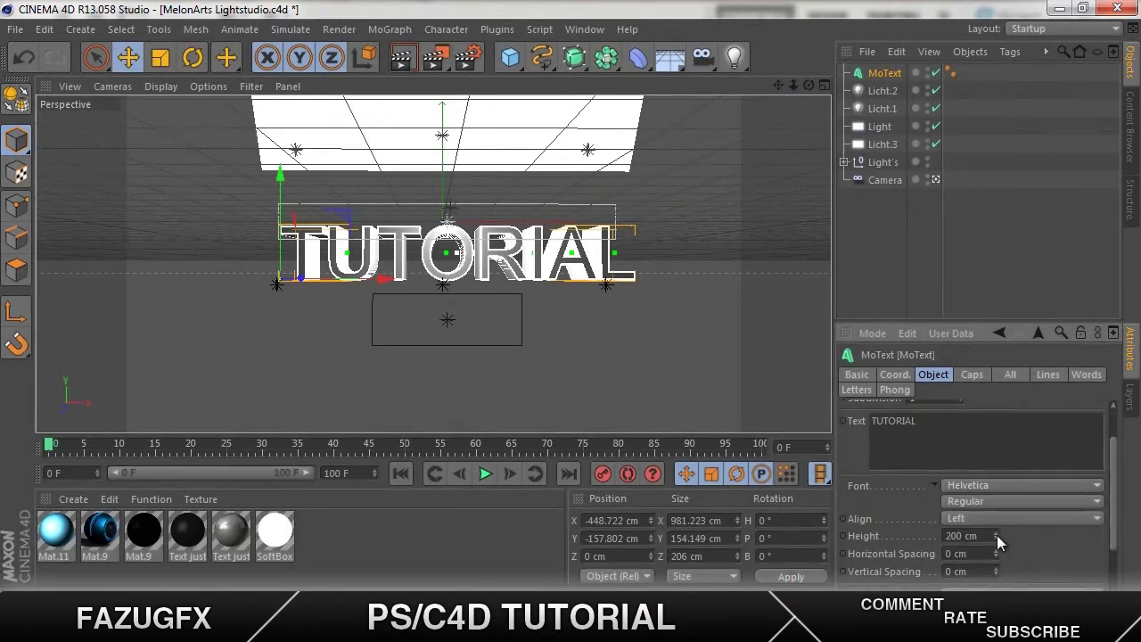
drag(996, 535, 994, 538)
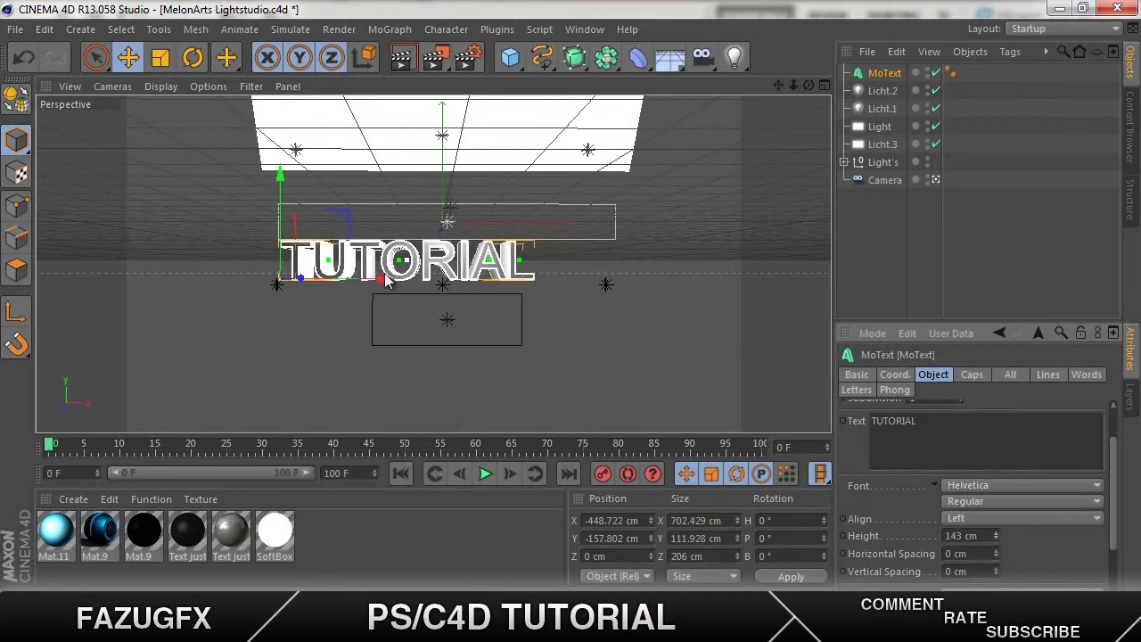
drag(385, 279, 416, 281)
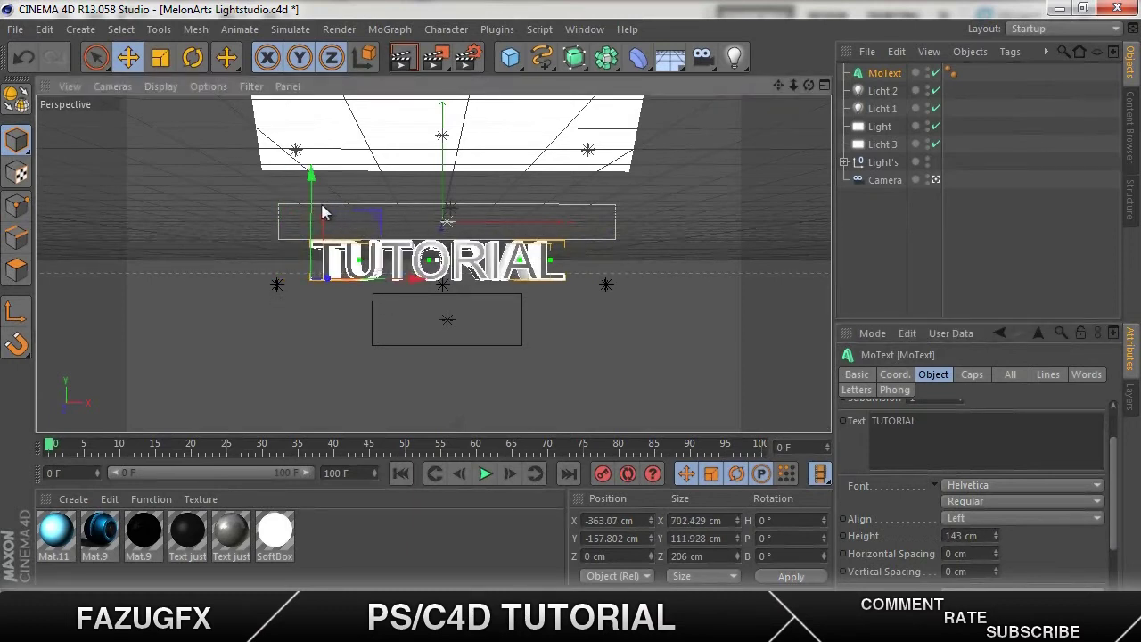
drag(315, 203, 332, 183)
drag(381, 272, 382, 272)
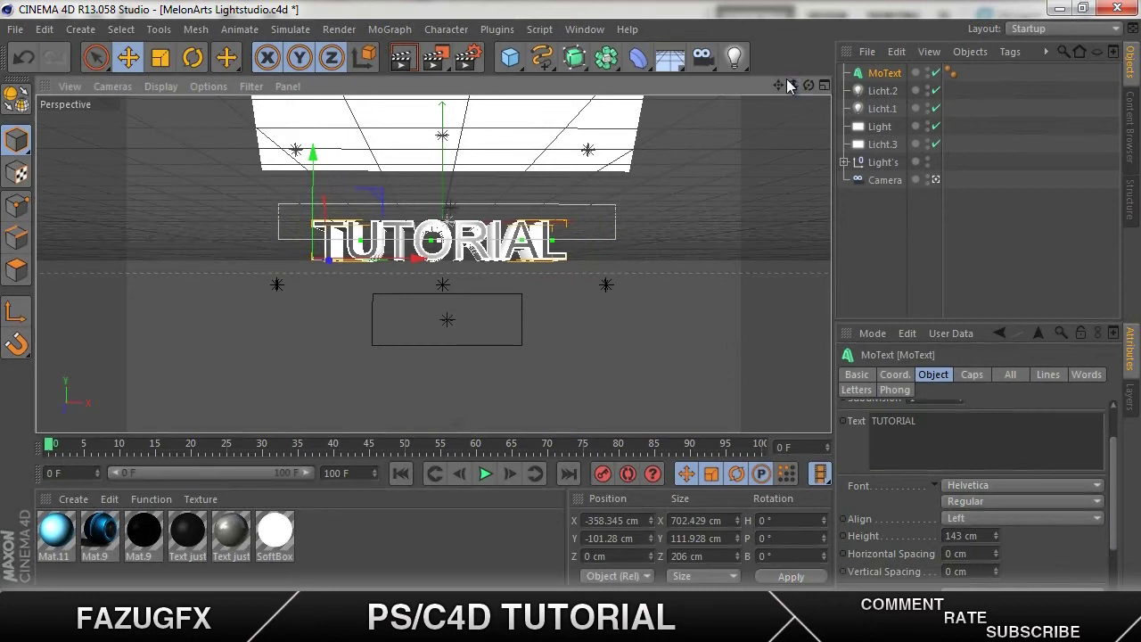
drag(787, 79, 4, 494)
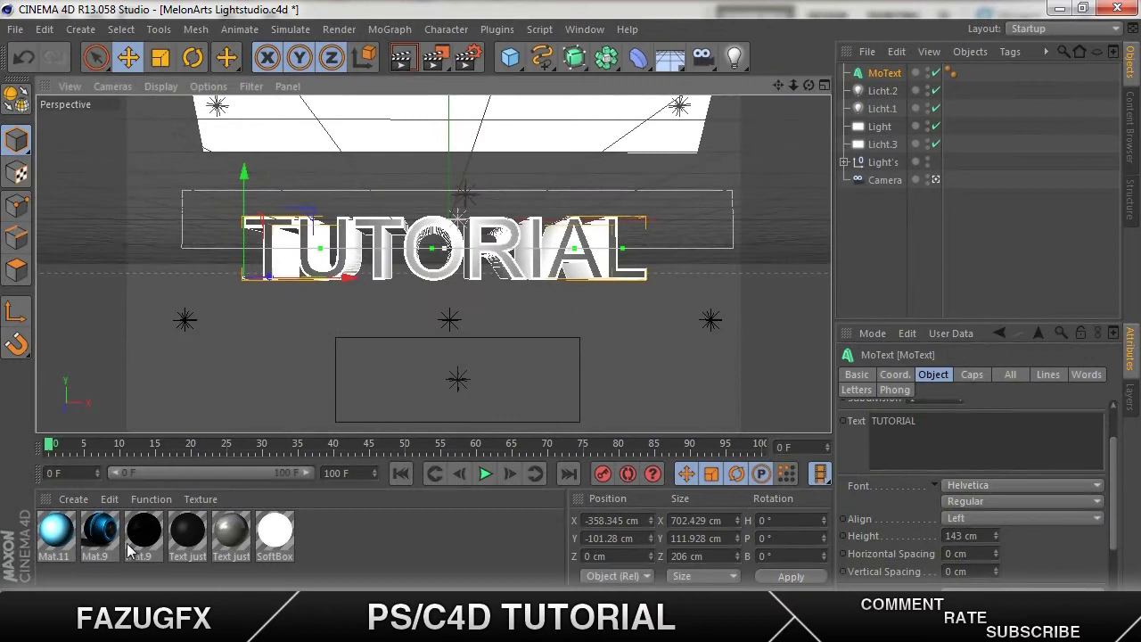
Compare the Mat.11 and Mat.9 swatches, then drag Mat.9 onto the TUTORIAL text
click(57, 533)
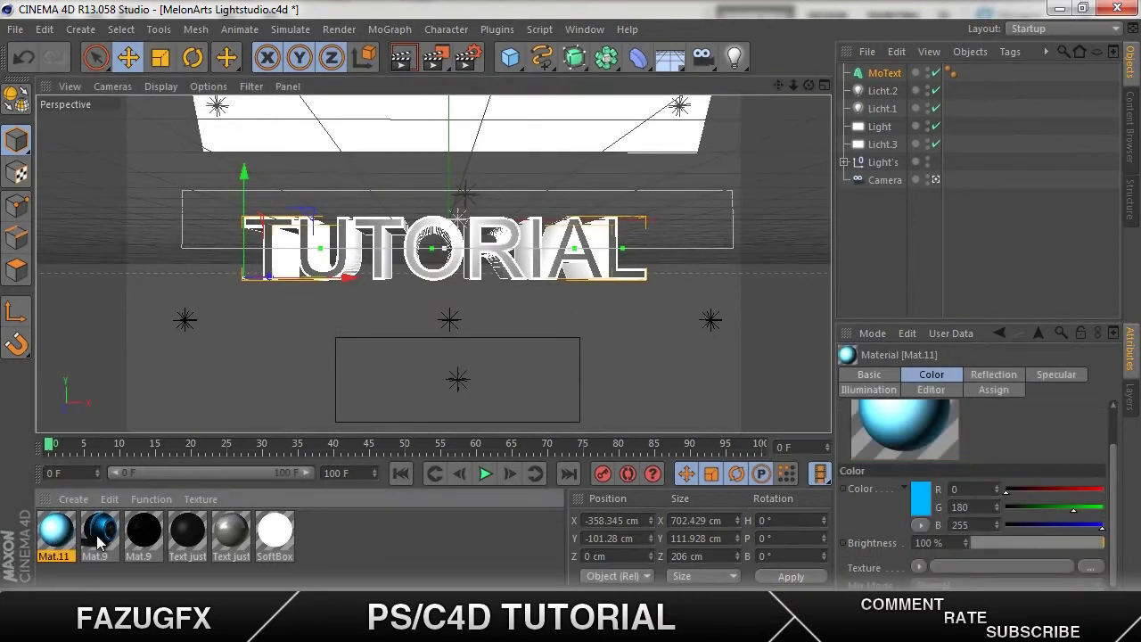
click(400, 525)
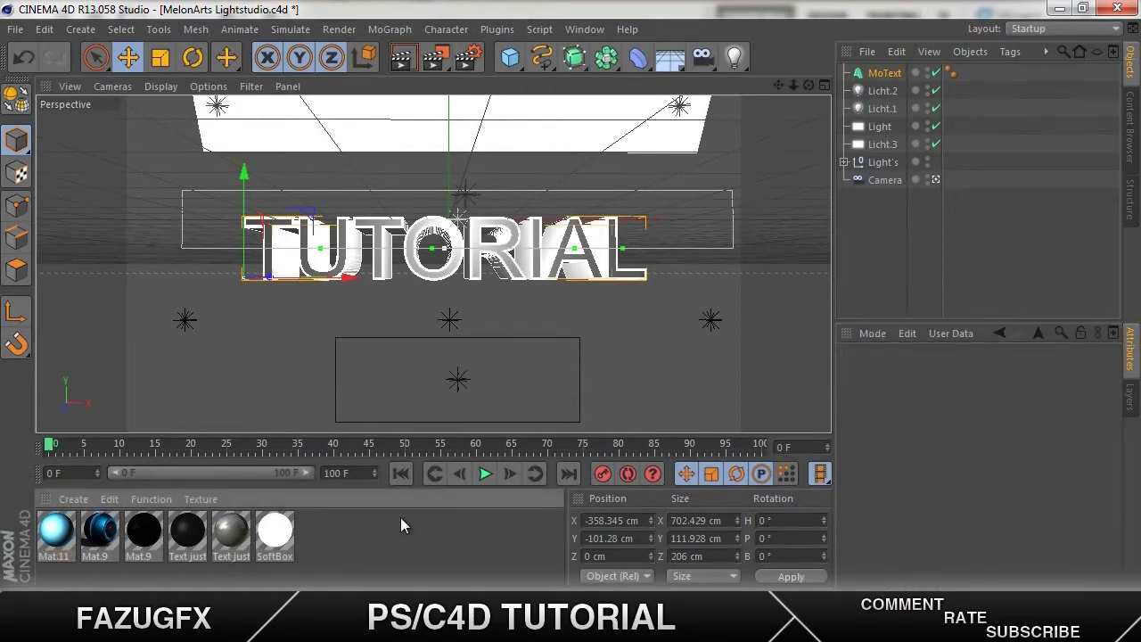
click(96, 533)
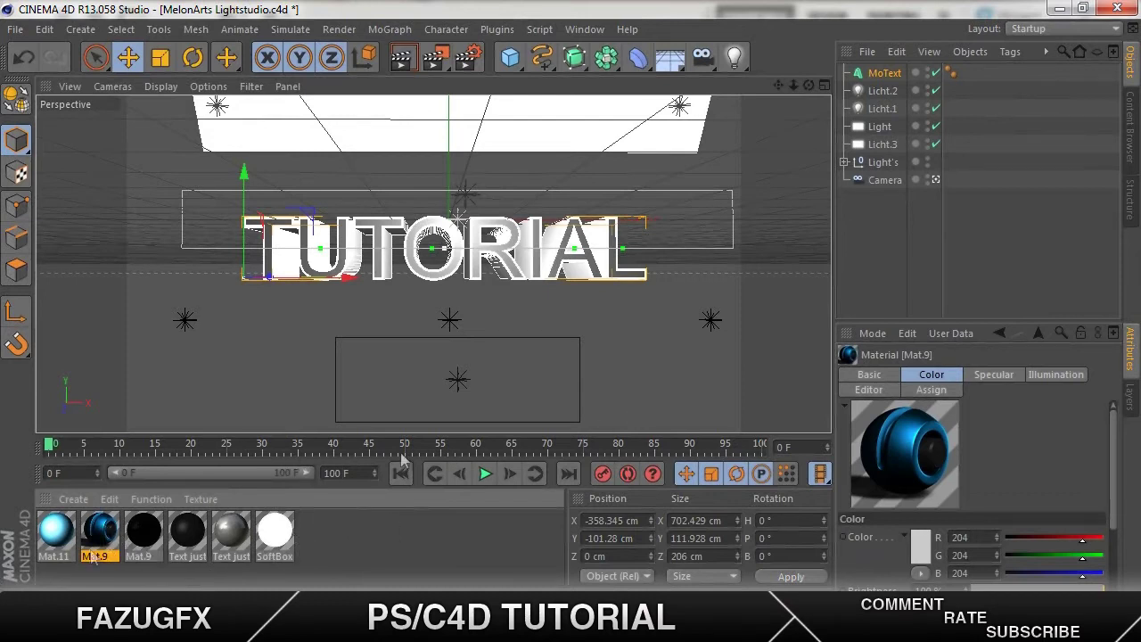
click(413, 542)
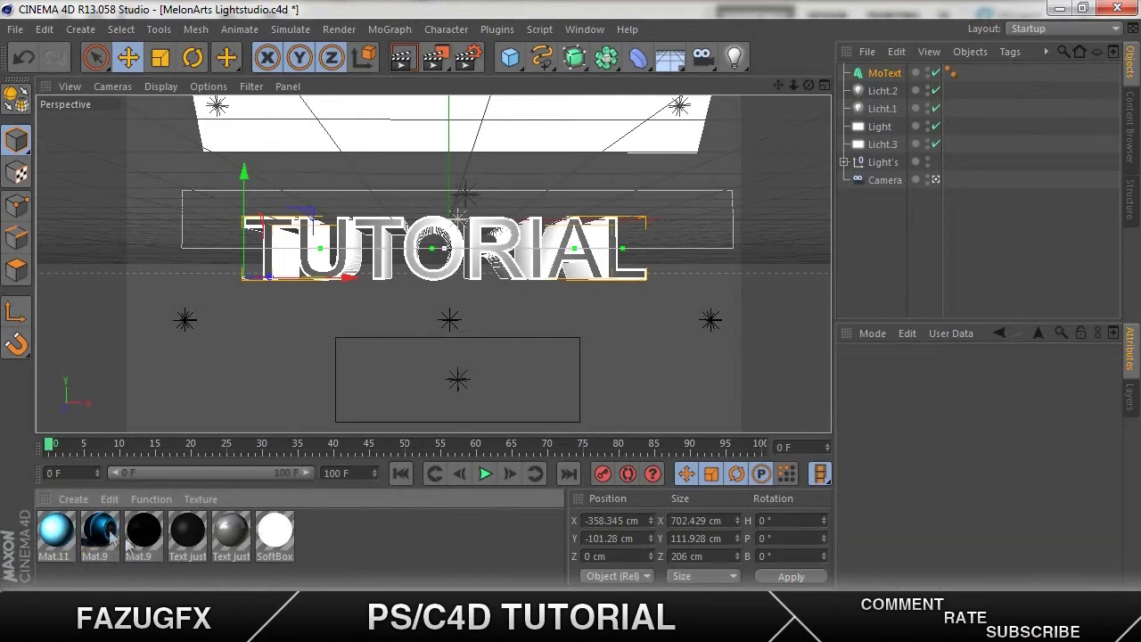
drag(330, 241, 332, 242)
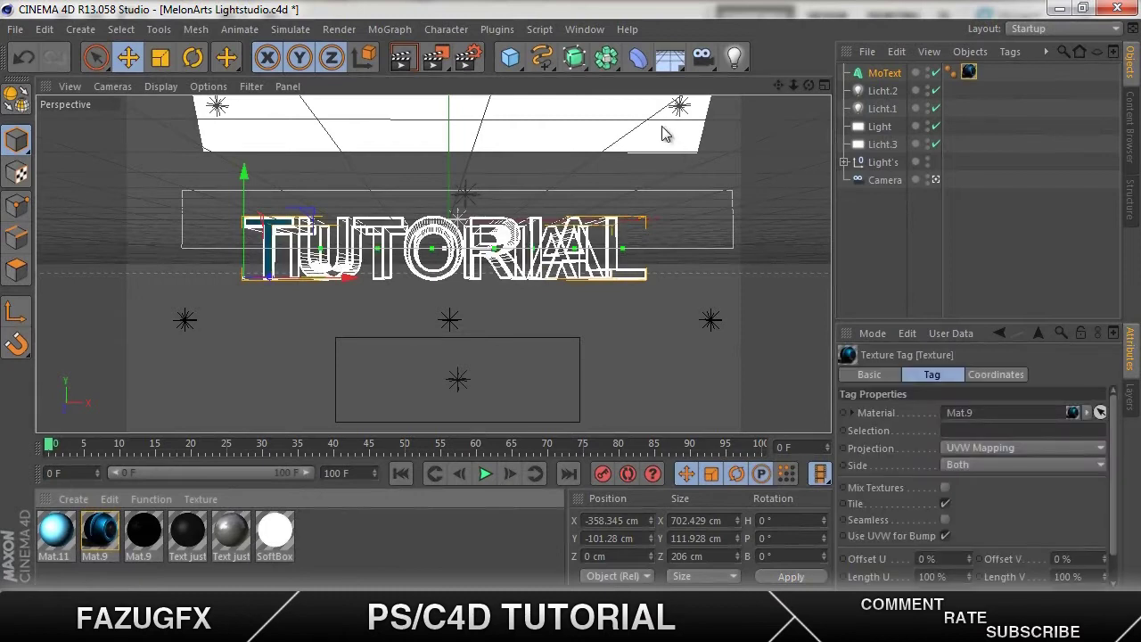
Set the render output resolution to 1280 x 720
click(466, 58)
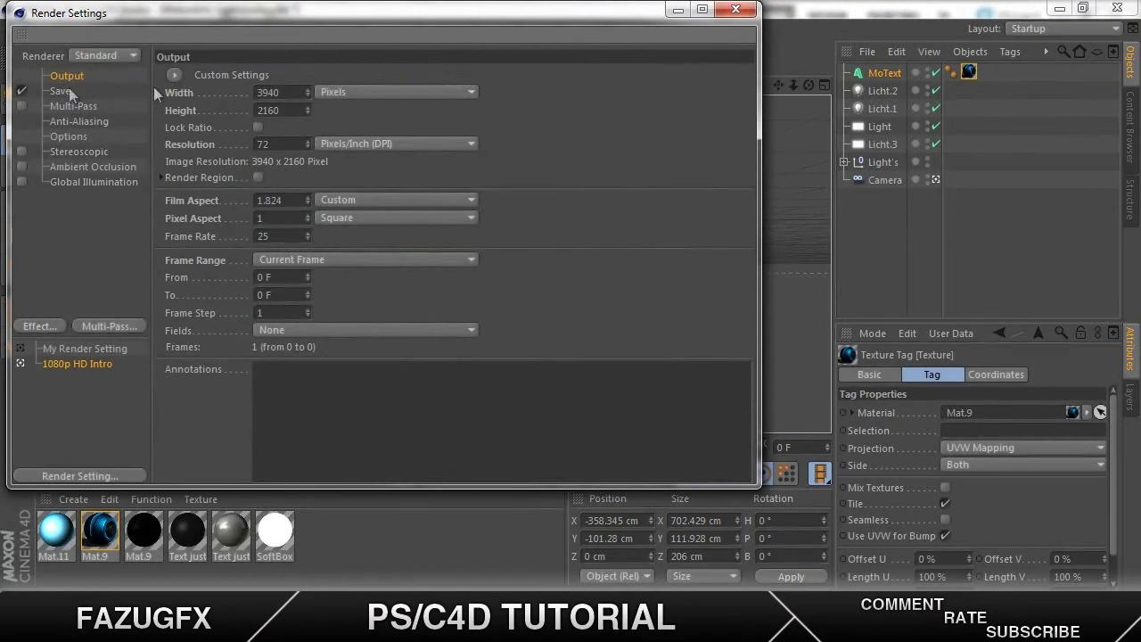
double_click(268, 93)
text(1280)
key(Tab)
text(720)
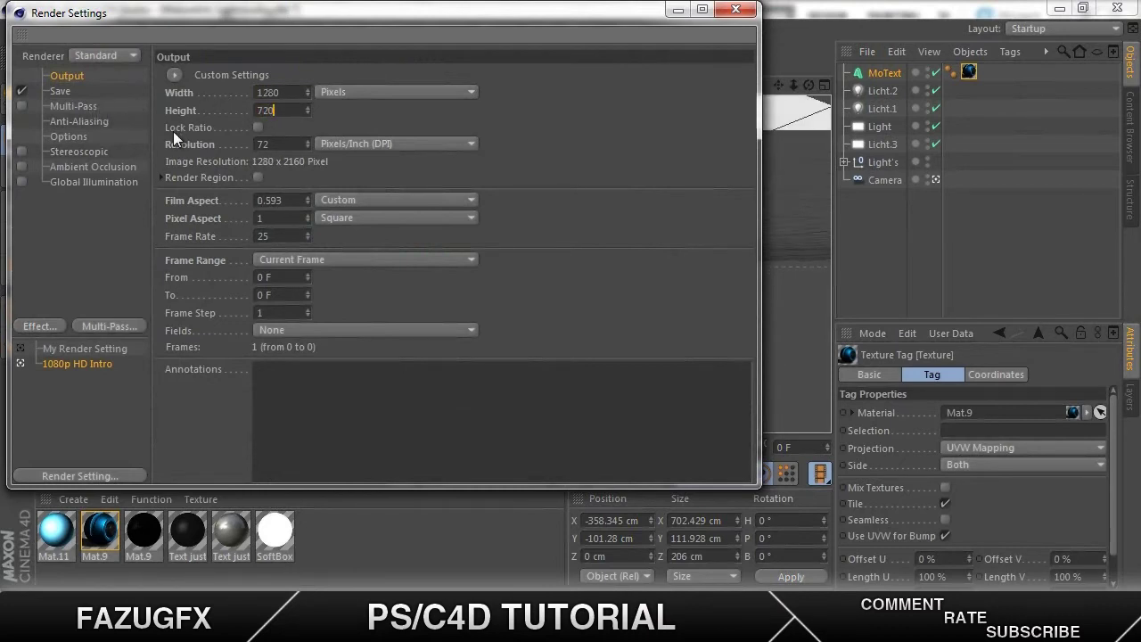
key(Return)
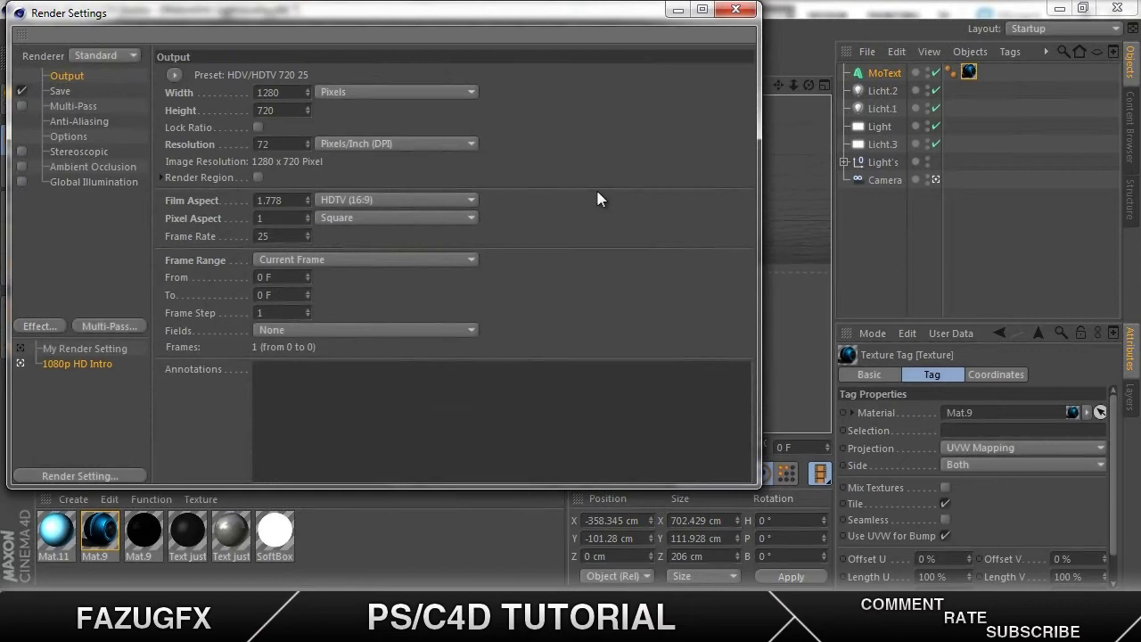
Set the saved render file name to TUTORIAL
click(62, 91)
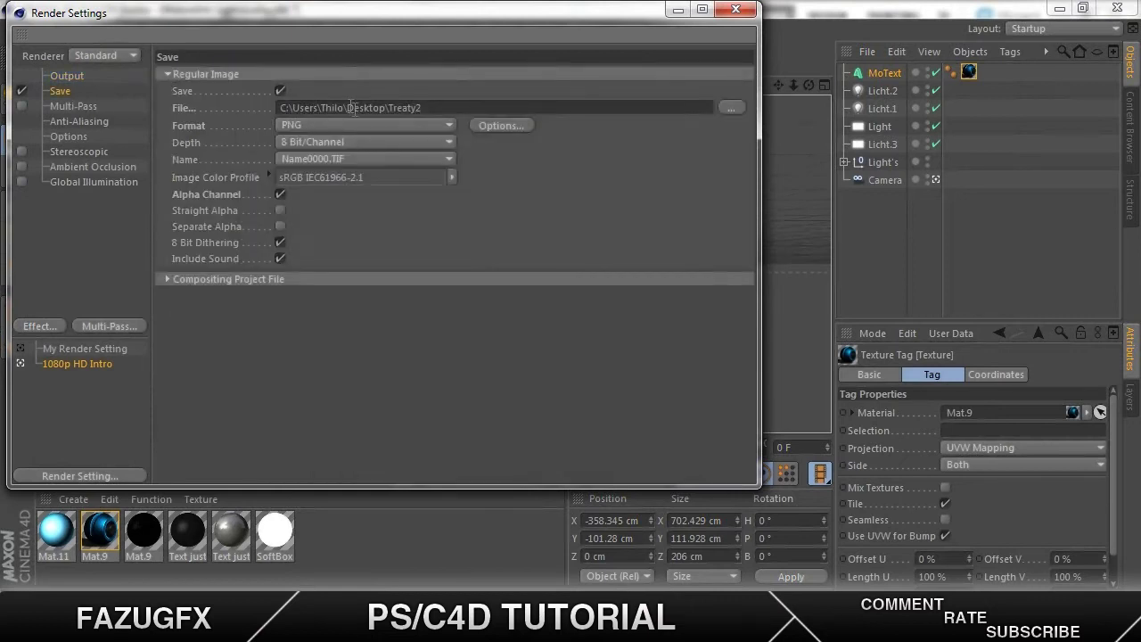
click(731, 108)
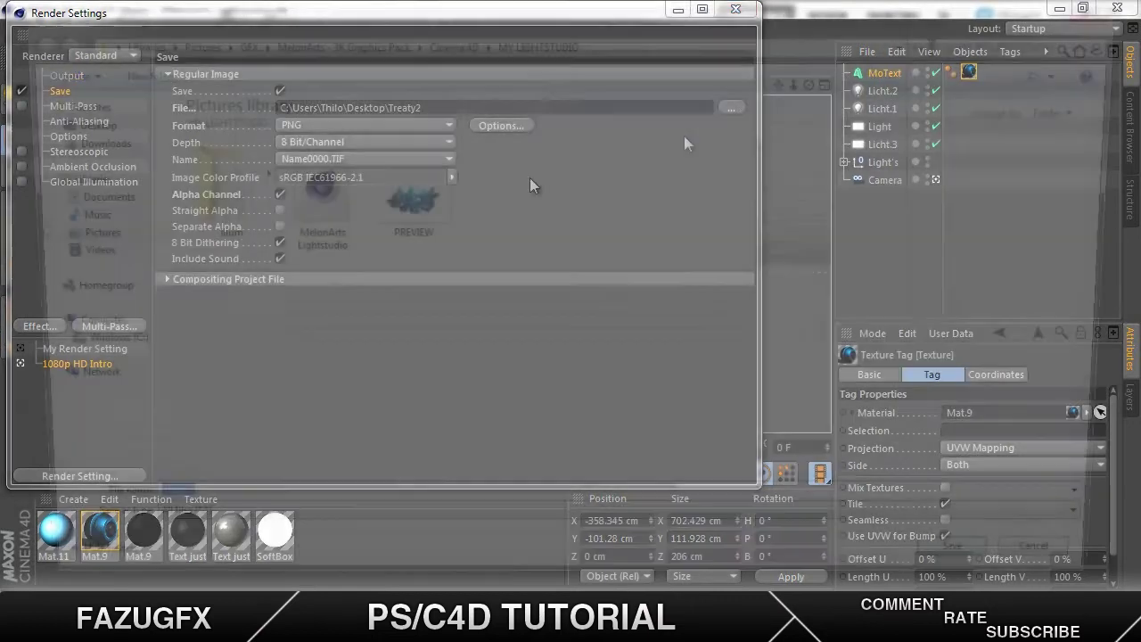
text(T)
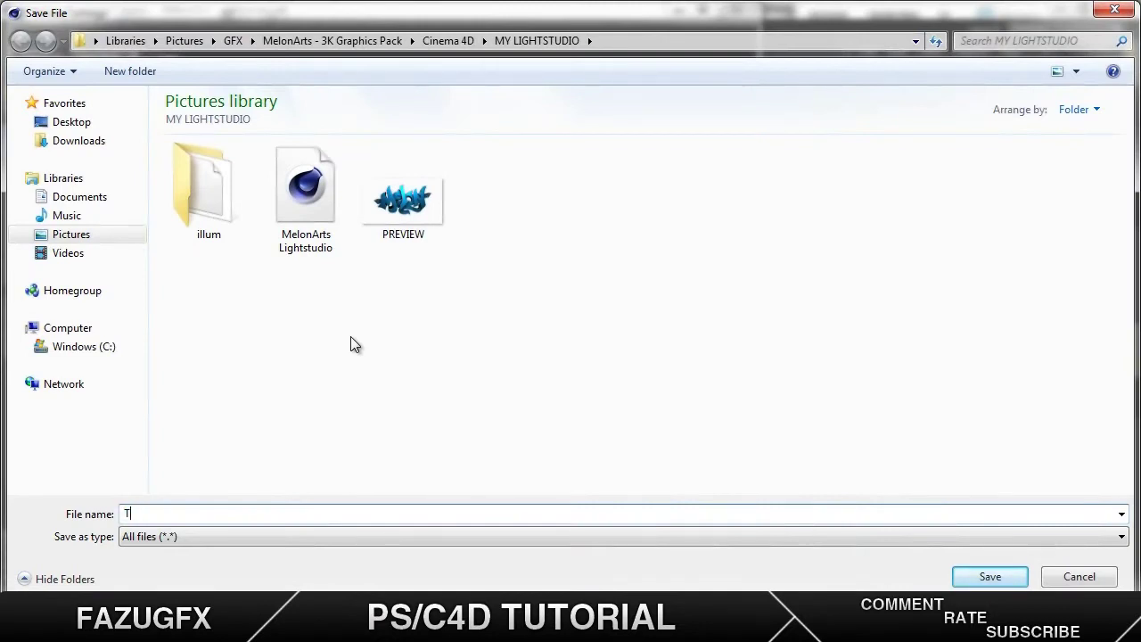
text(UTORIAL)
key(Return)
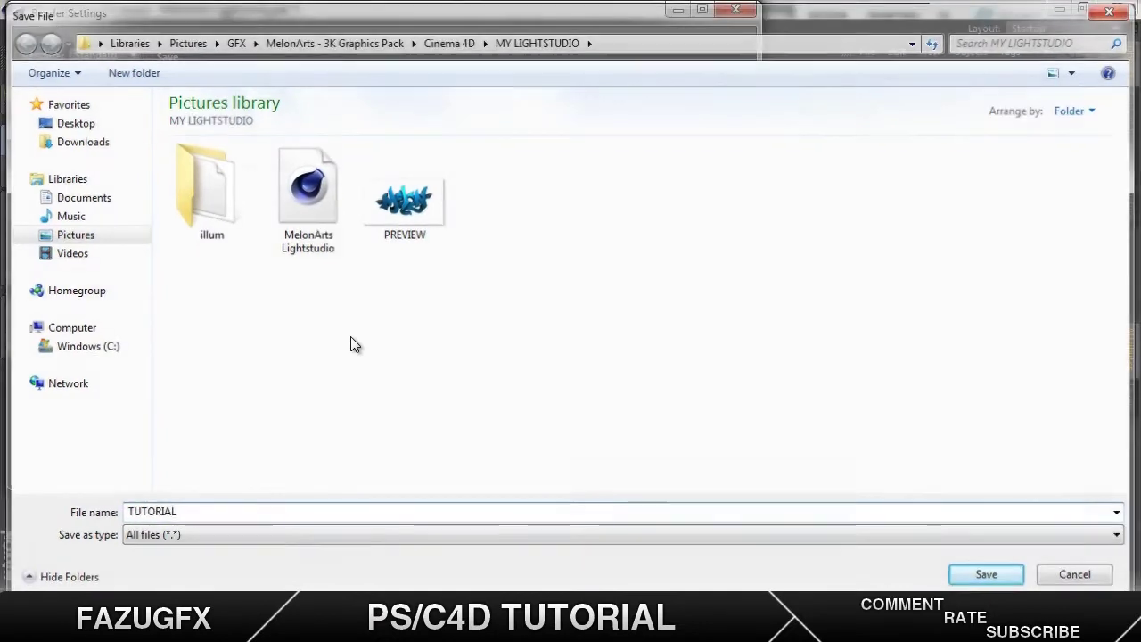
Set anti-aliasing to Best with a 4x4 maximum level and enable Blurriness under Options
click(64, 106)
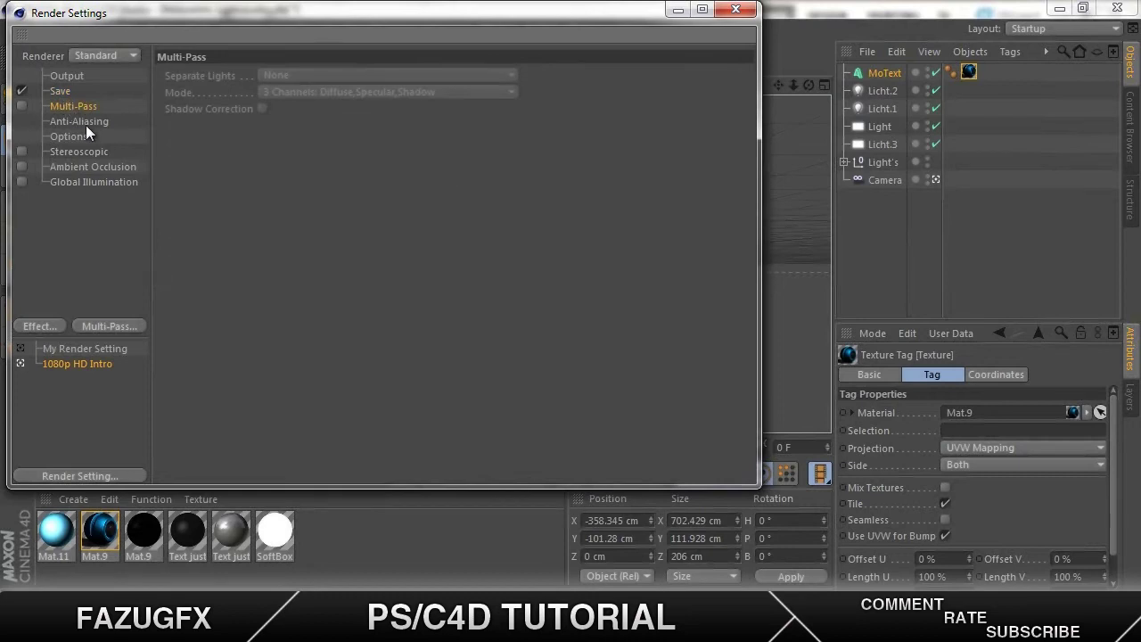
click(86, 125)
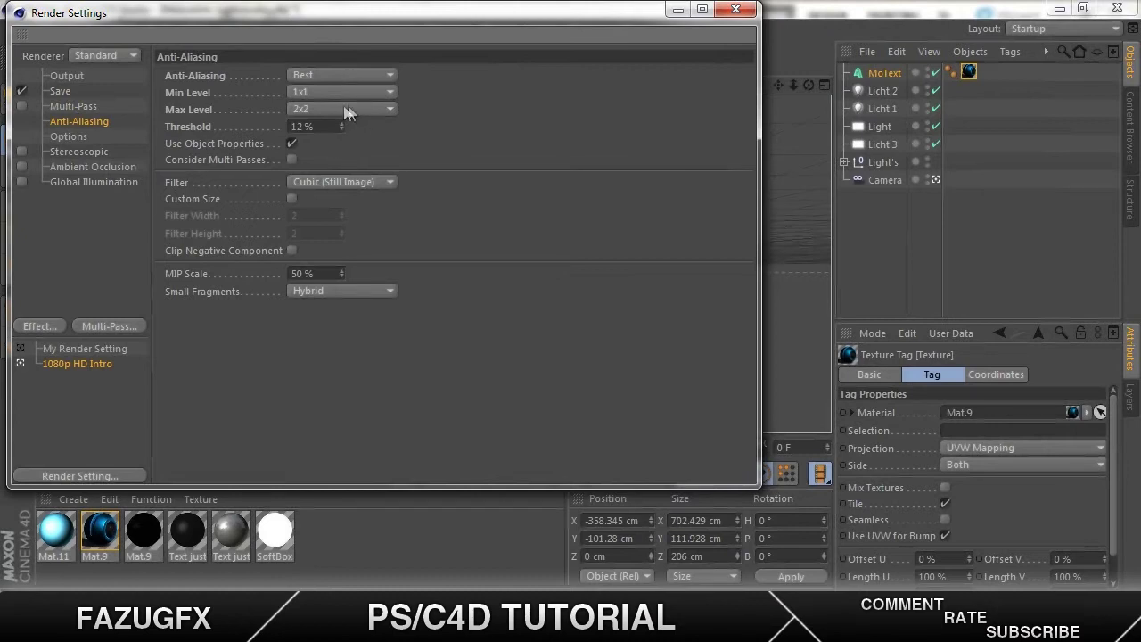
click(390, 109)
click(369, 160)
click(371, 71)
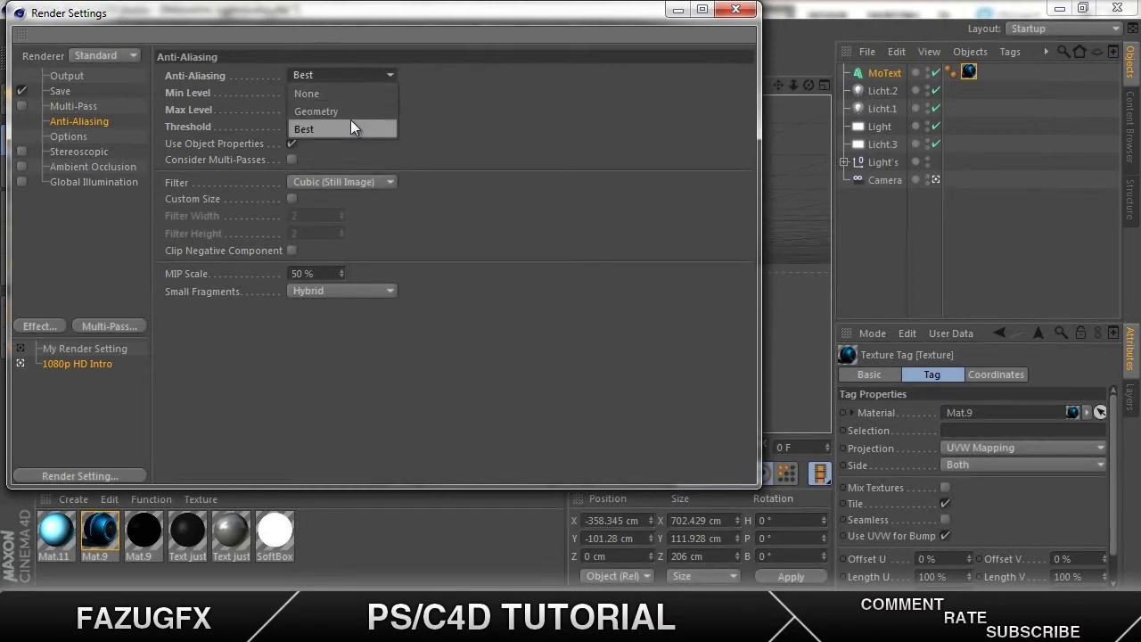
click(353, 110)
click(374, 77)
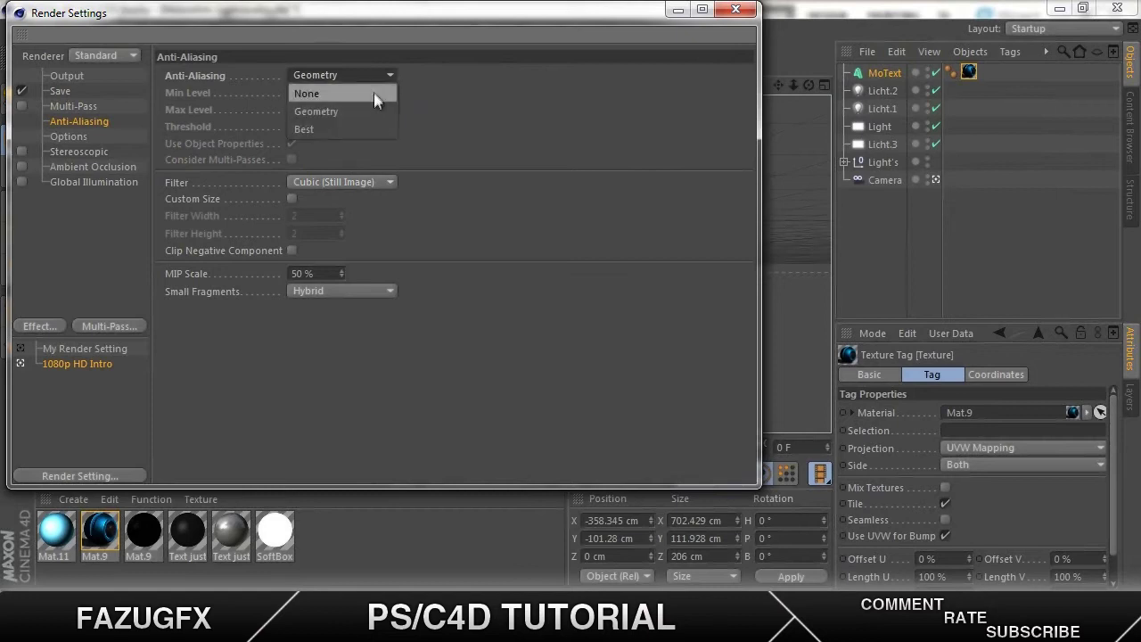
click(365, 129)
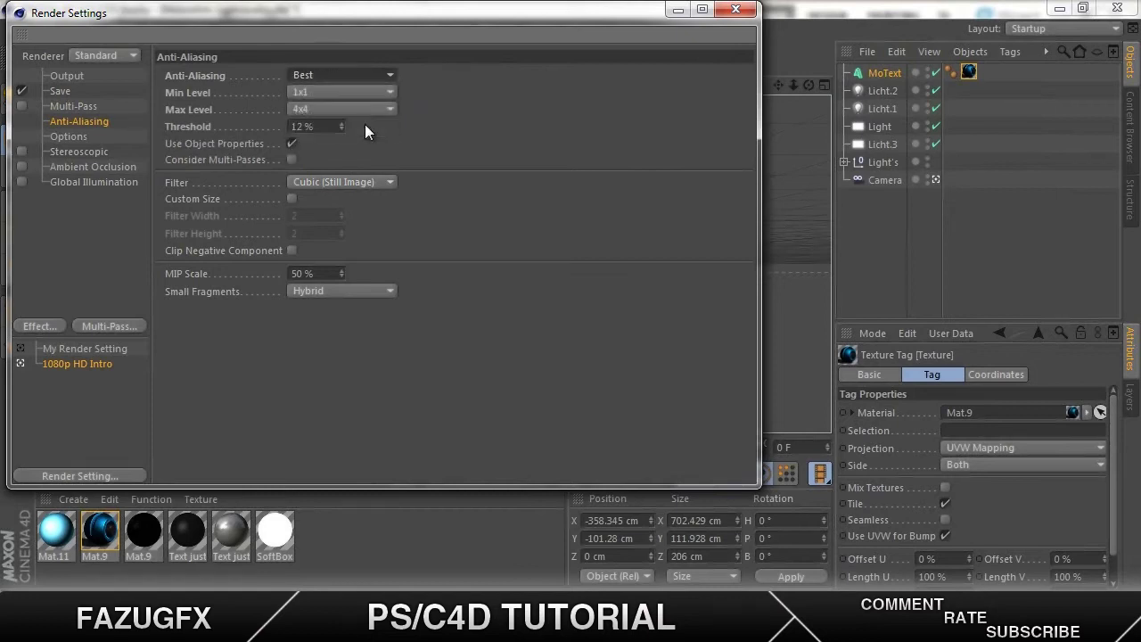
click(67, 136)
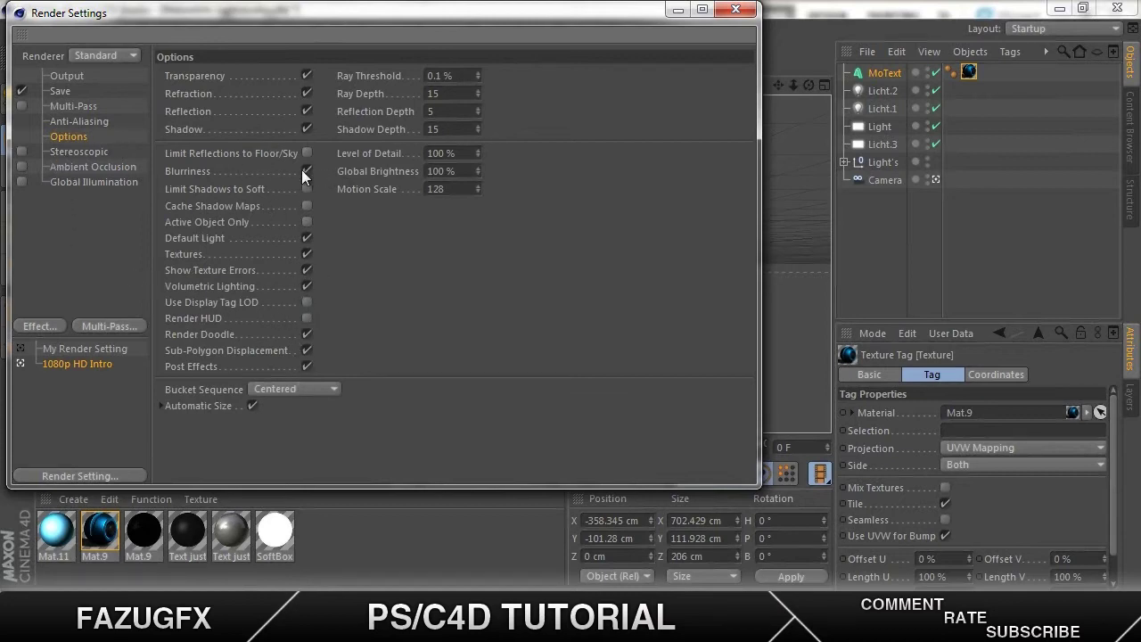
click(104, 152)
Turn on Ambient Occlusion and Global Illumination for the render
click(84, 168)
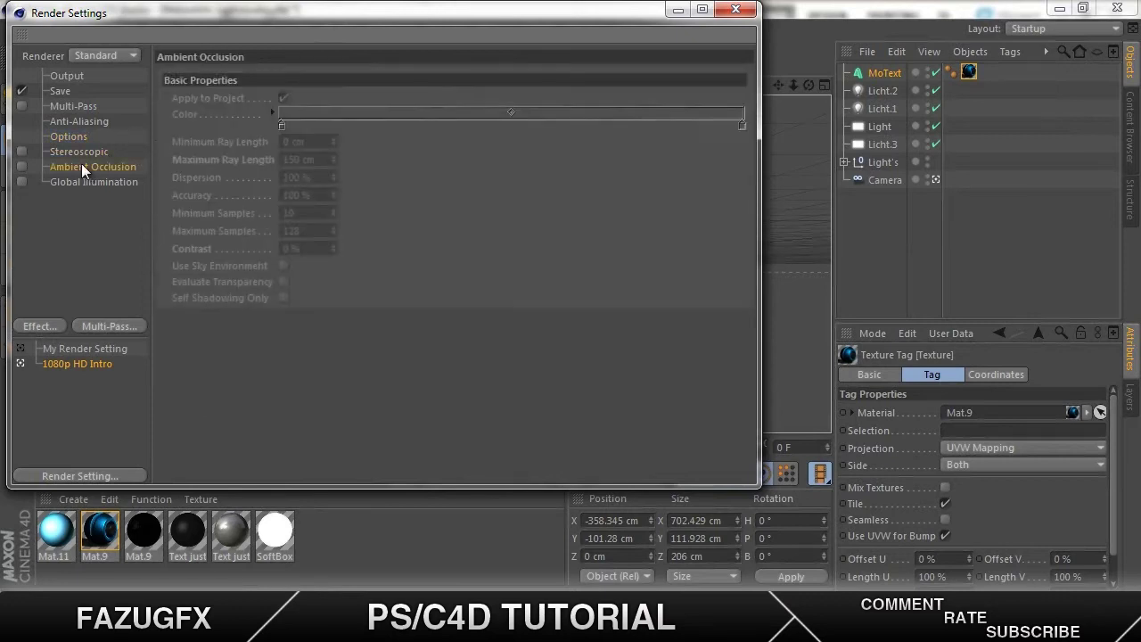
click(46, 323)
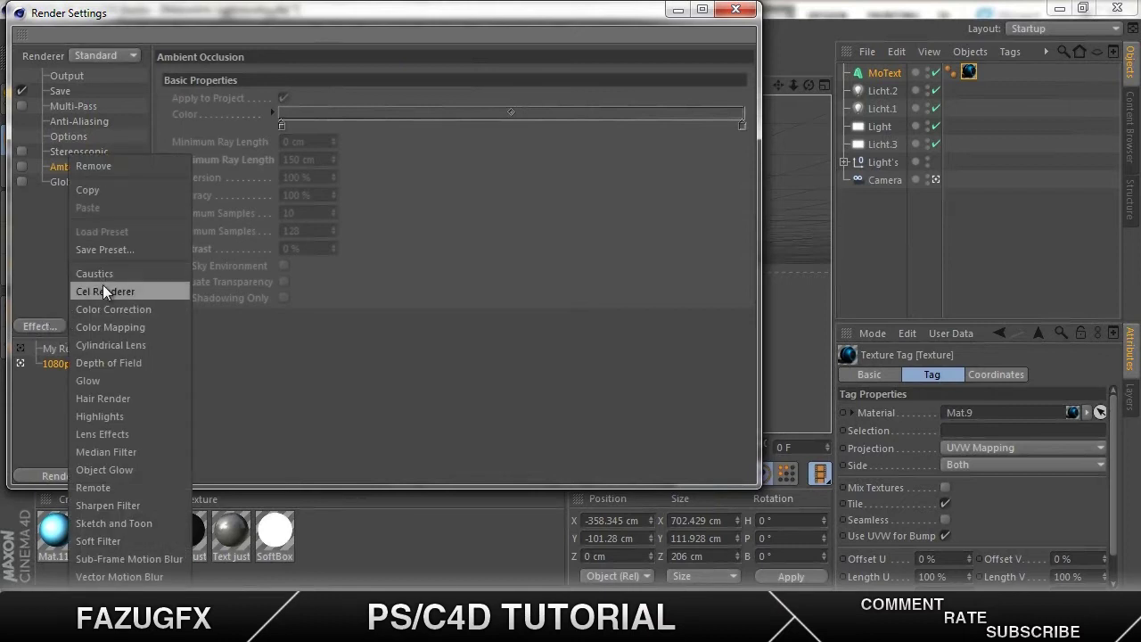
click(27, 281)
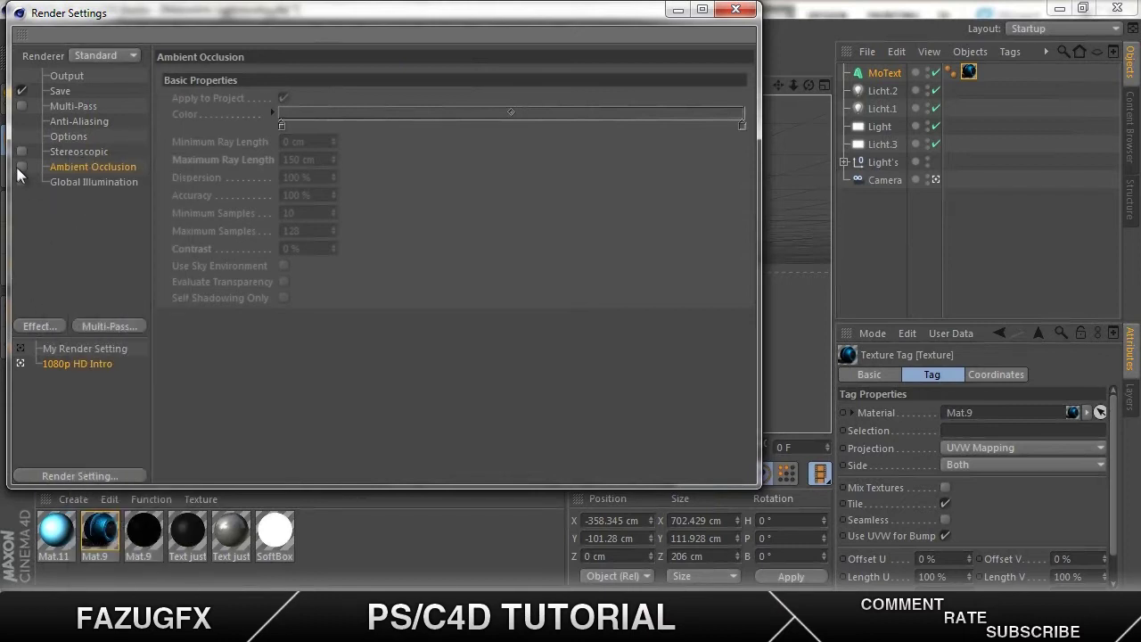
click(21, 168)
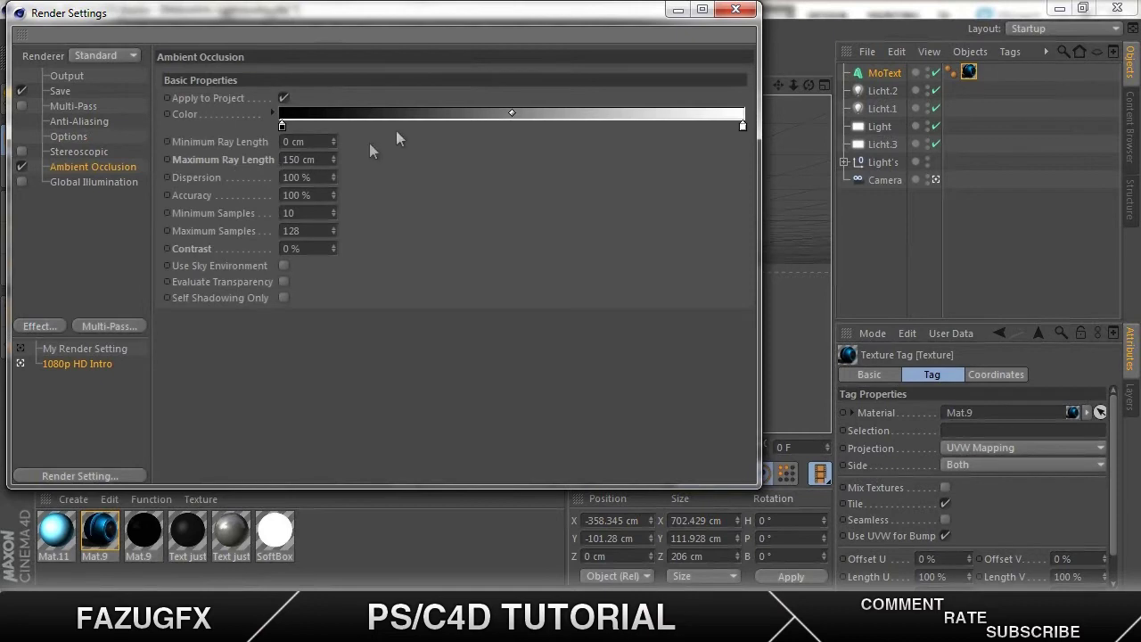
click(61, 182)
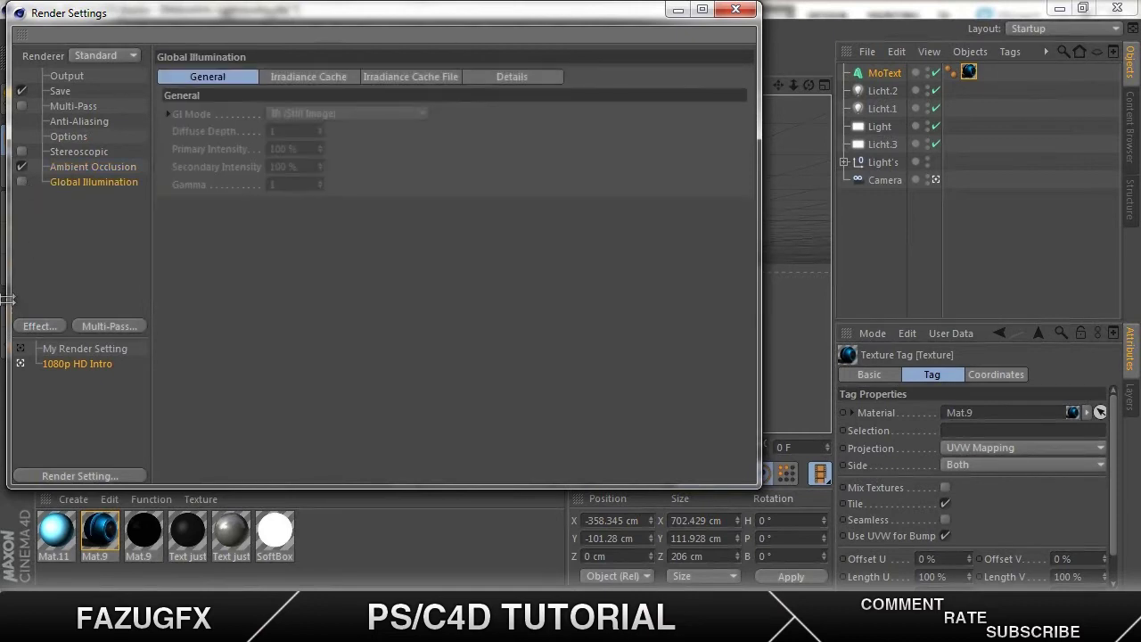
click(30, 329)
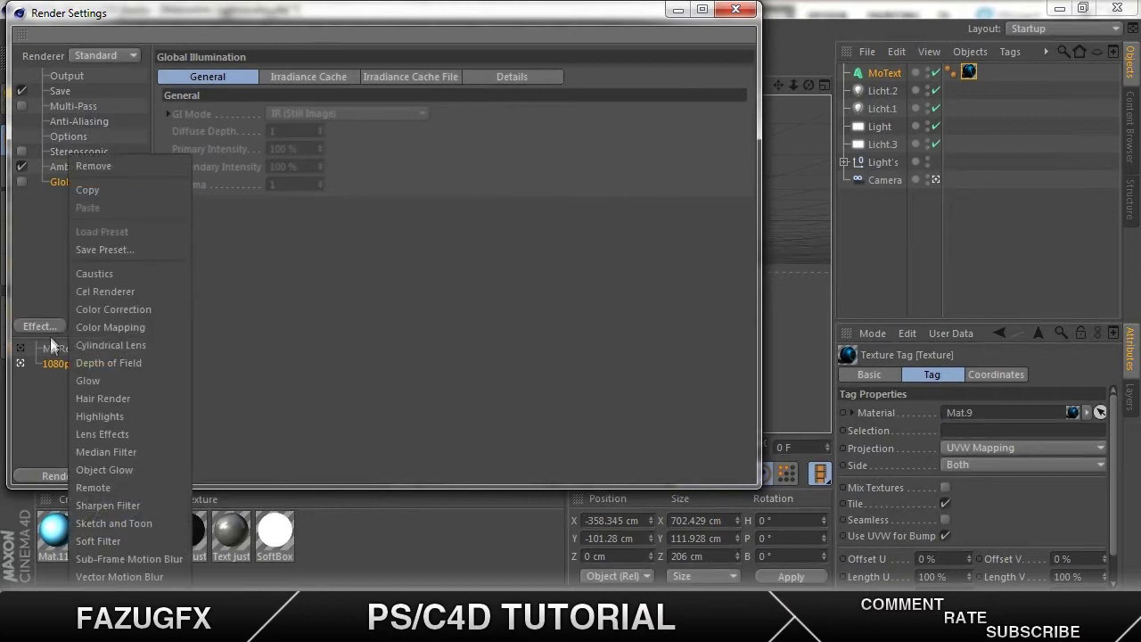
click(22, 181)
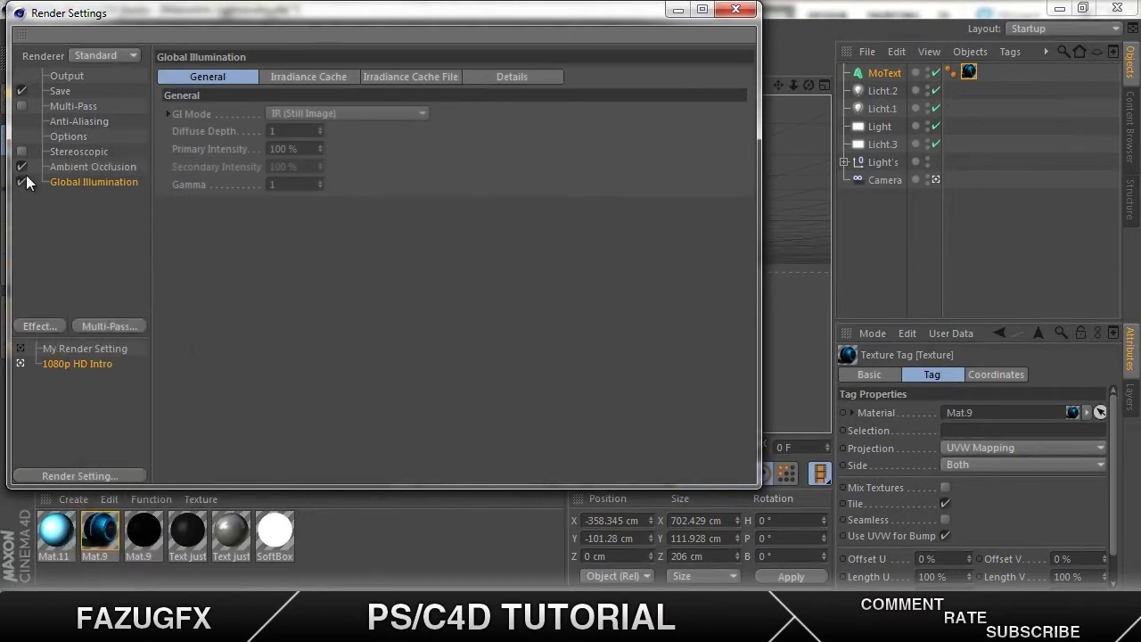
Add the Depth of Field and Color Correction post effects
click(29, 326)
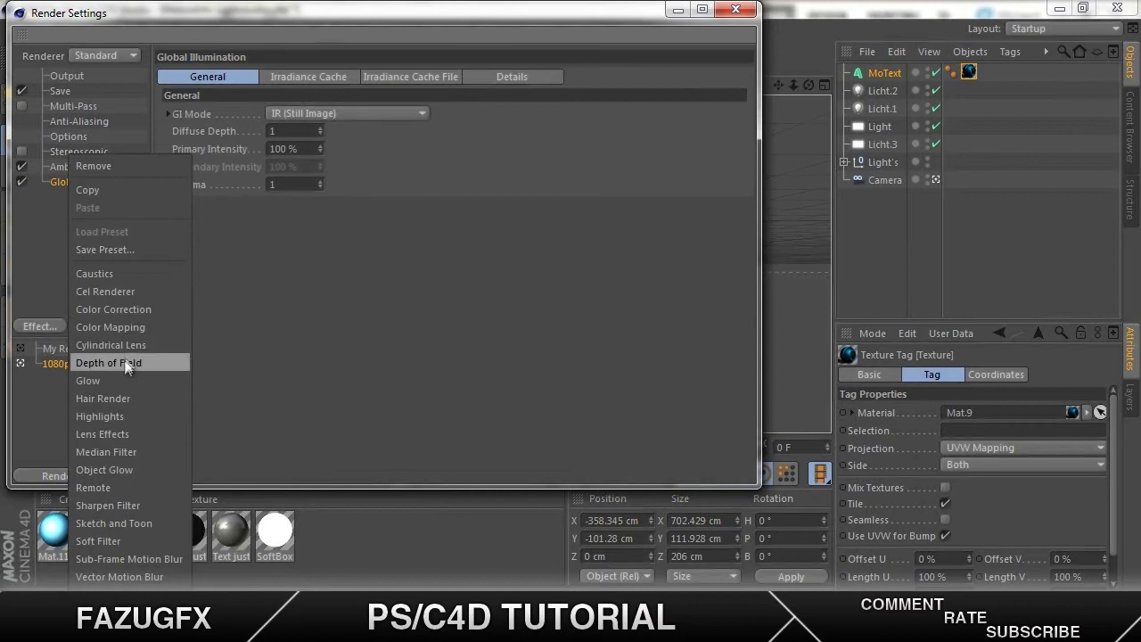
click(125, 359)
click(54, 327)
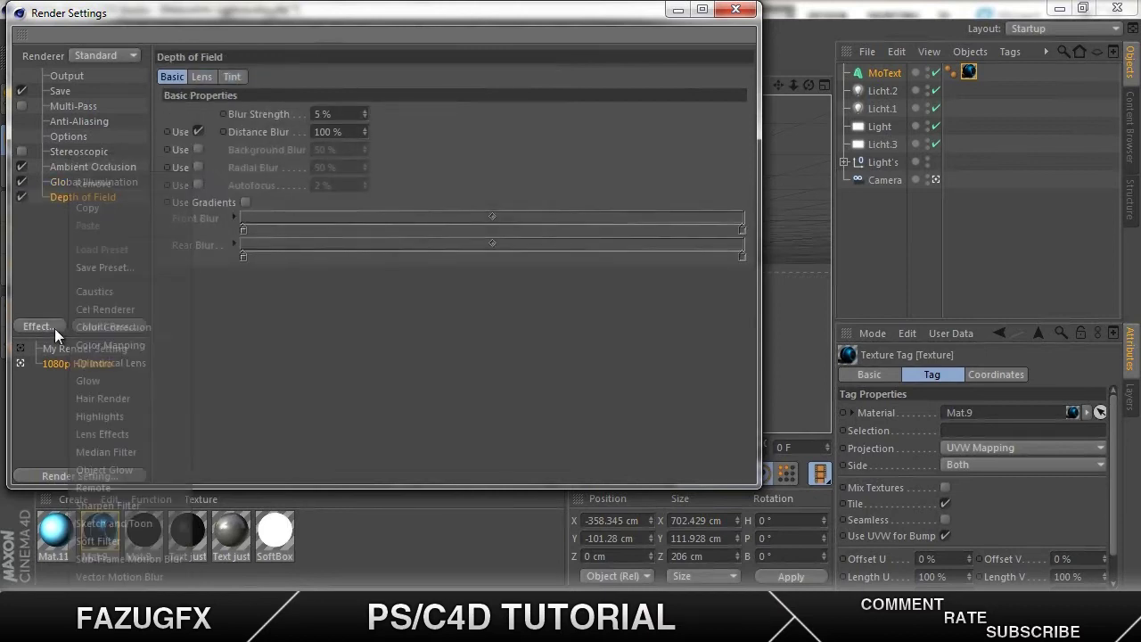
click(158, 327)
click(109, 237)
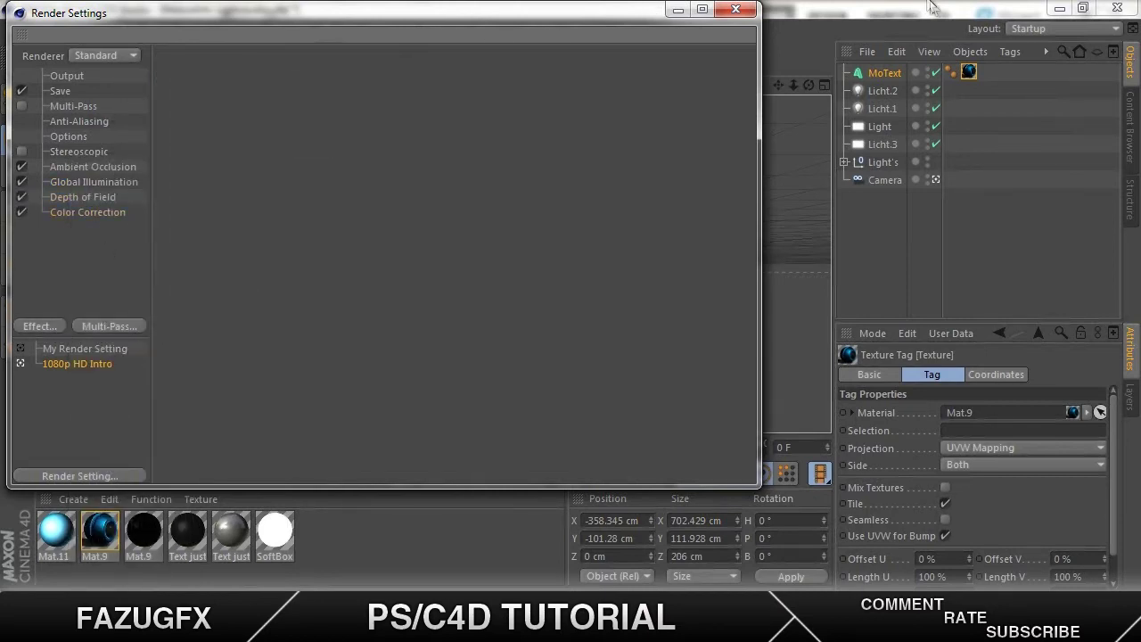
Close Render Settings, zoom in on the TUTORIAL text and run a viewport test render
click(735, 10)
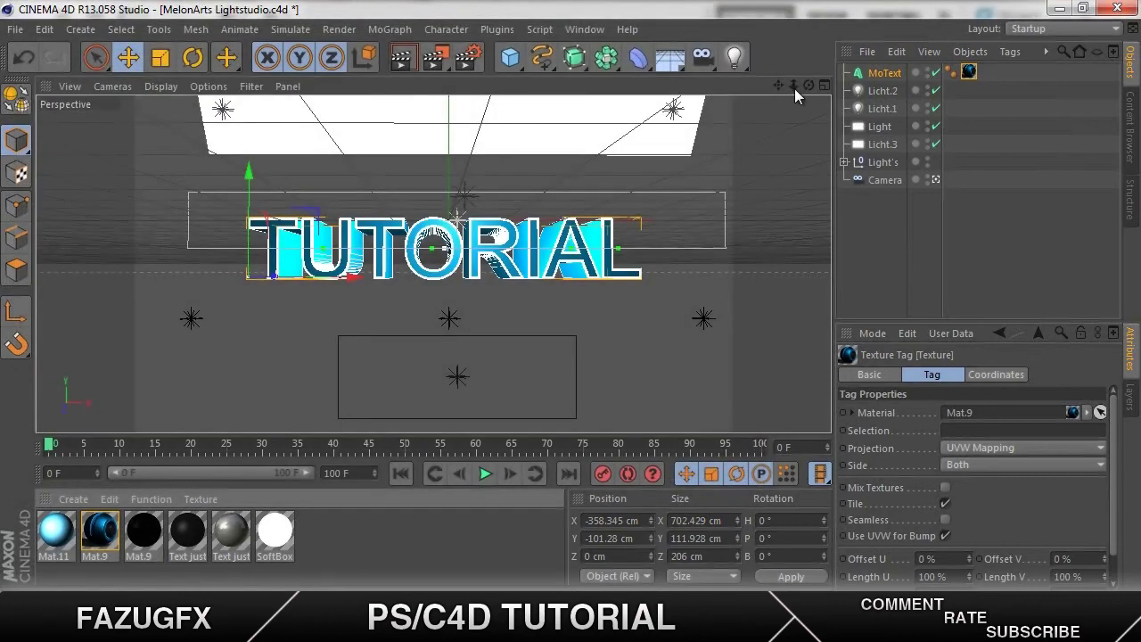
drag(795, 88, 695, 107)
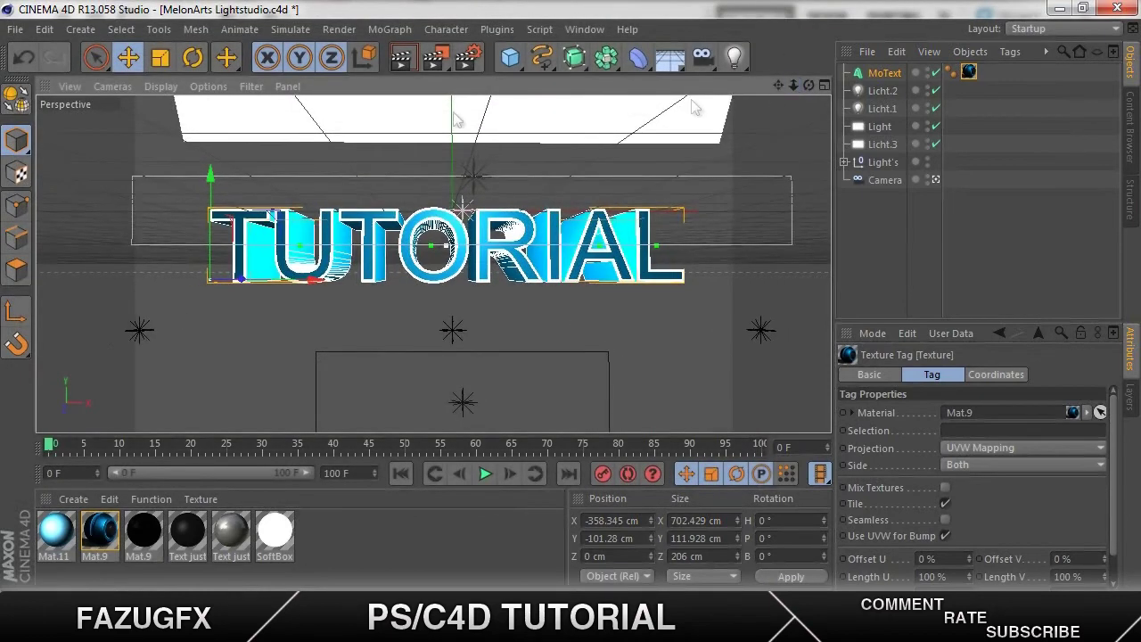
click(404, 59)
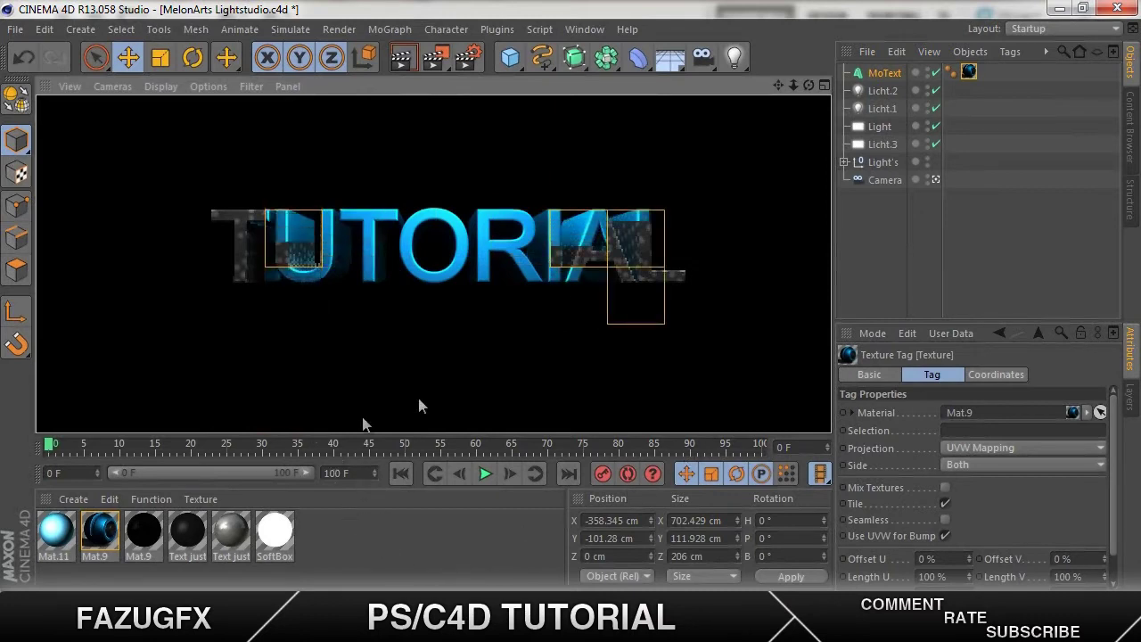
click(539, 369)
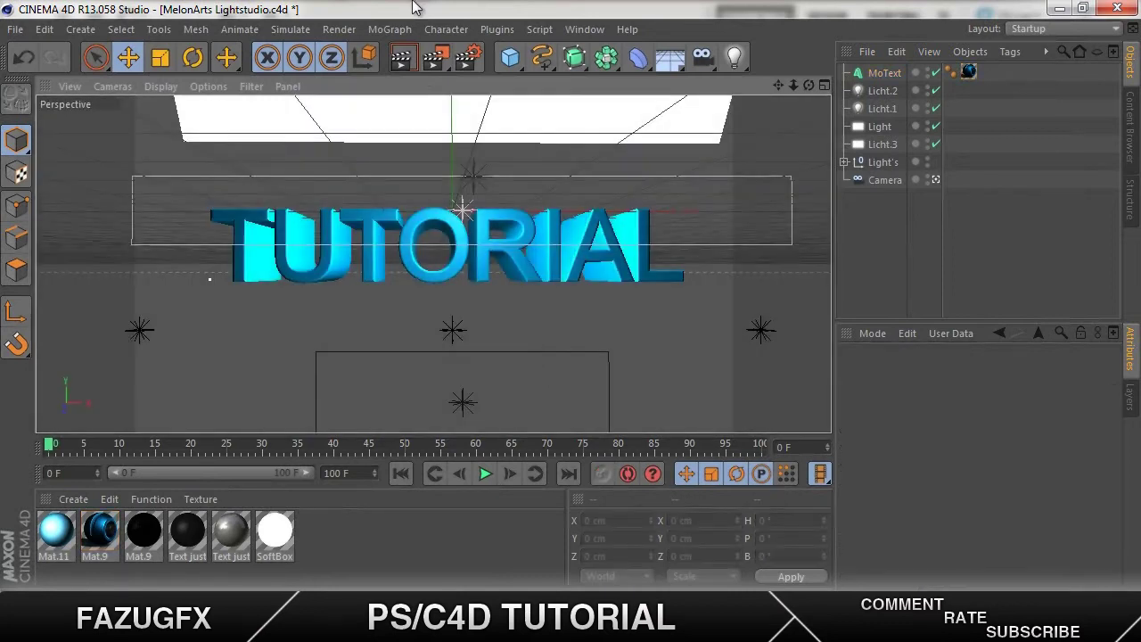
Render the blue TUTORIAL text to the Picture Viewer and inspect the finished TUTORIAL.png
click(442, 57)
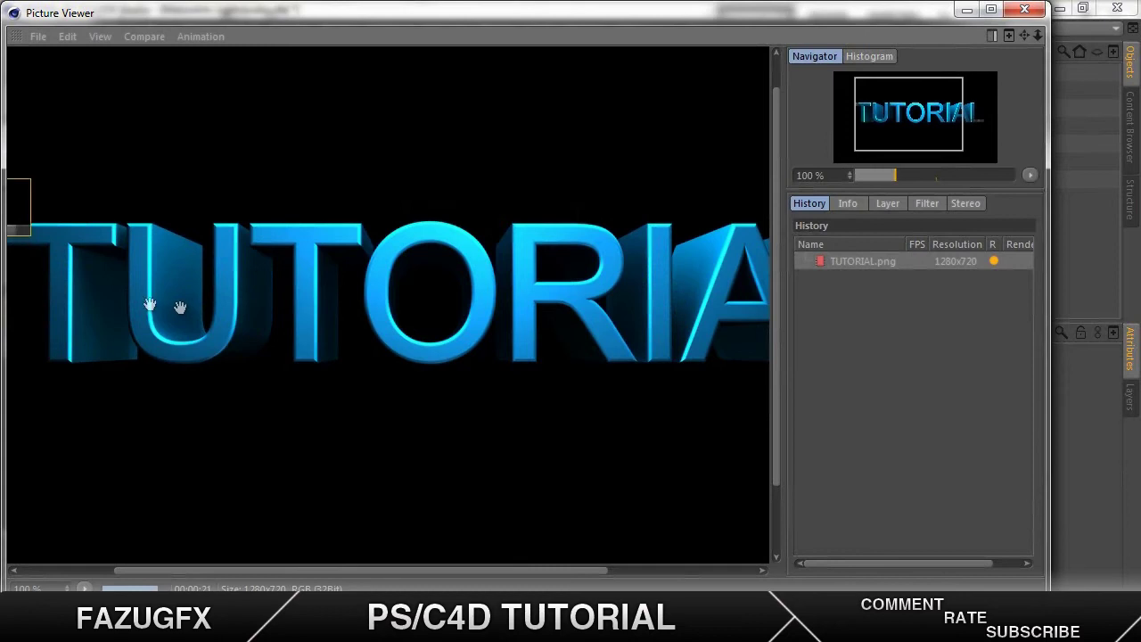
drag(650, 392, 280, 407)
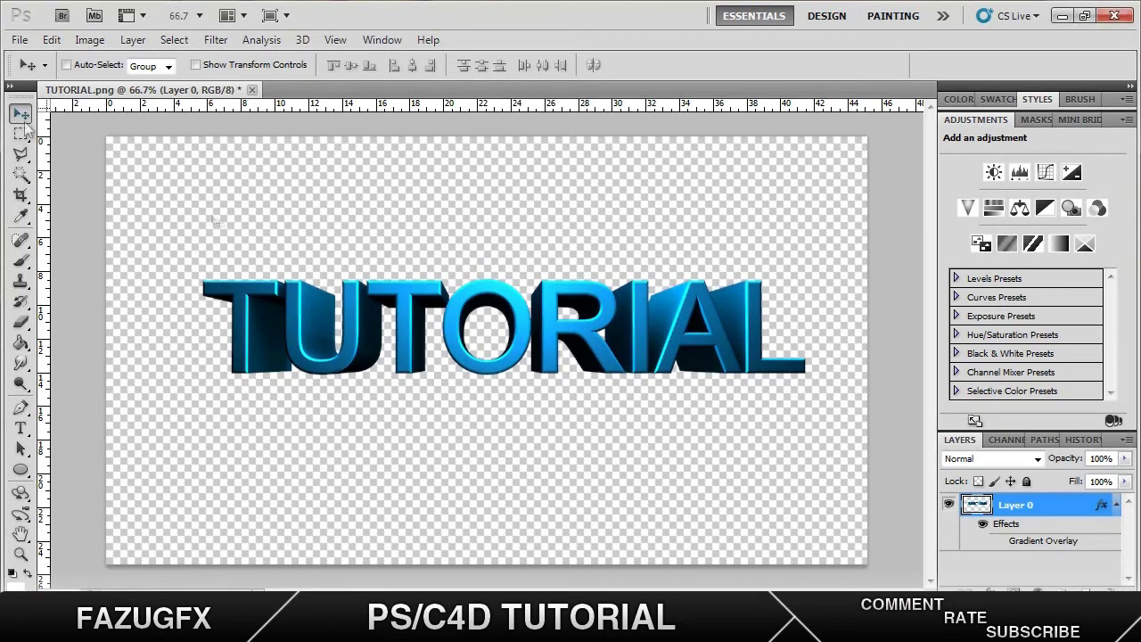
double_click(976, 505)
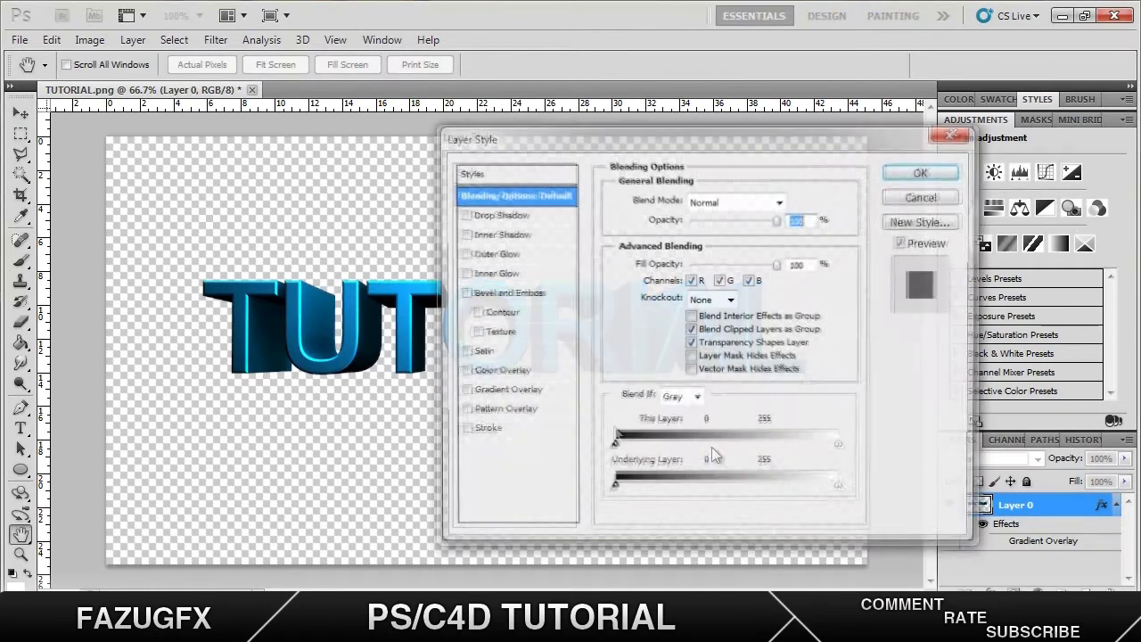
drag(562, 147, 299, 142)
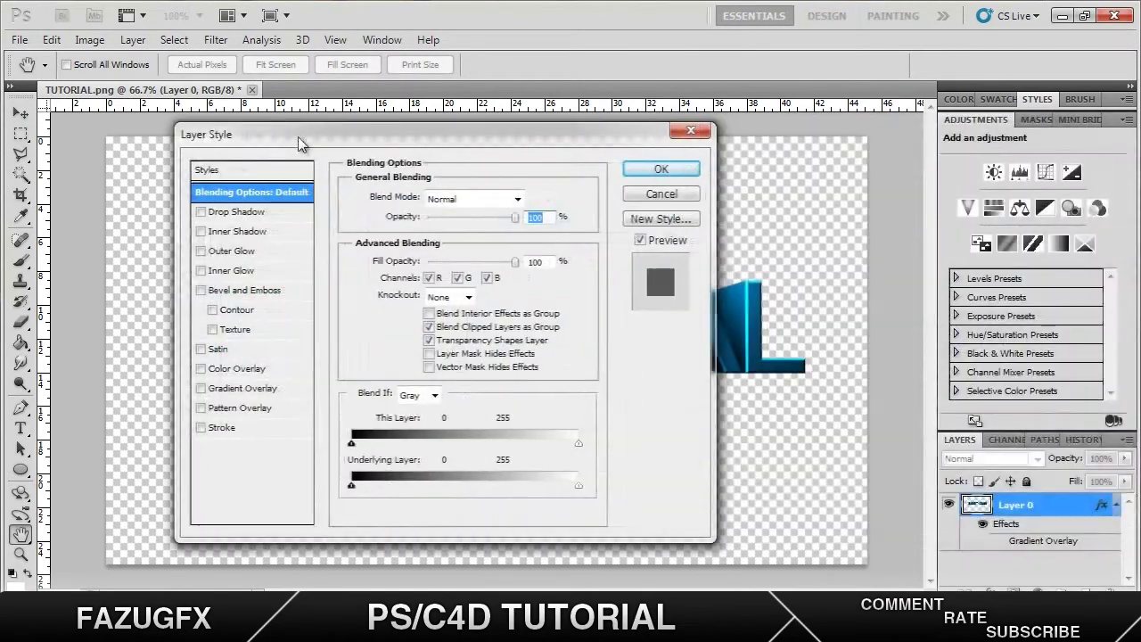
click(677, 195)
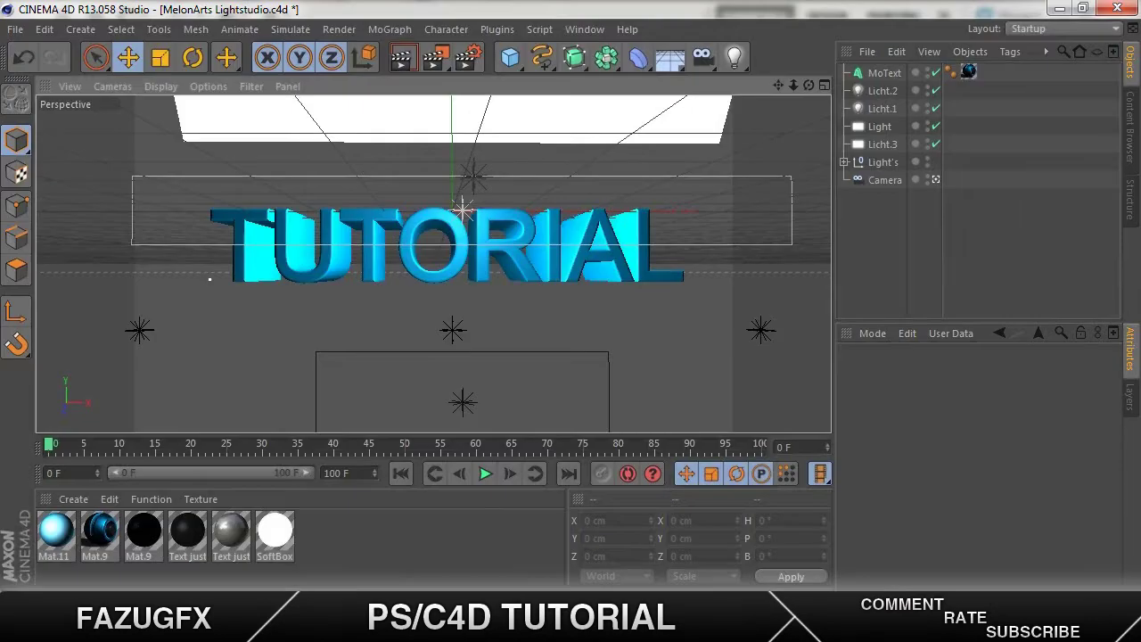
click(472, 58)
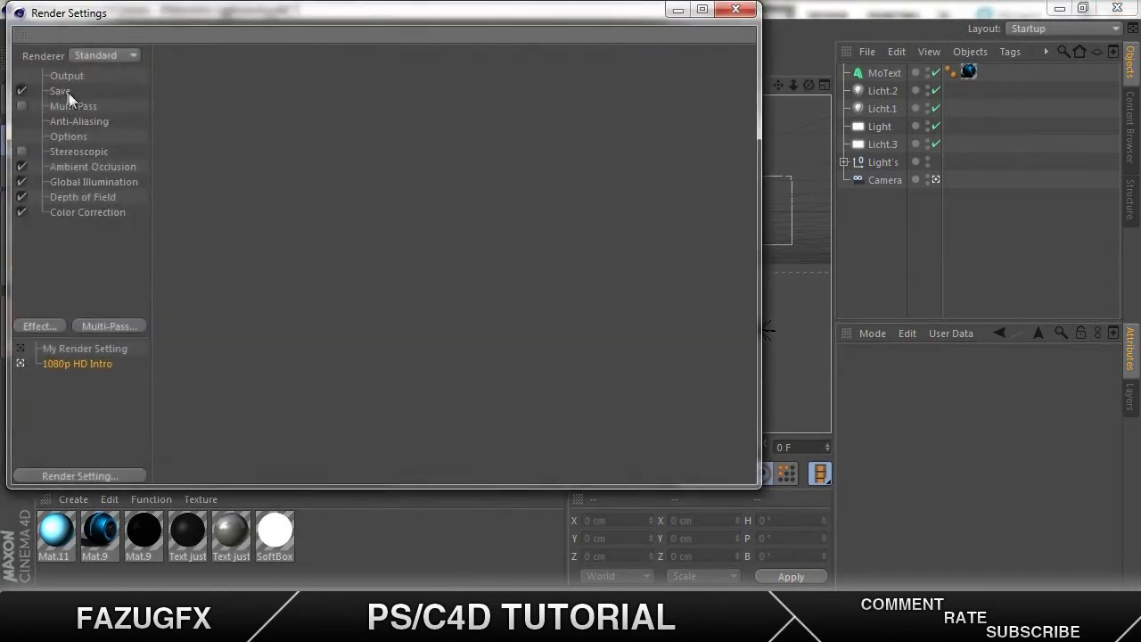
click(60, 91)
click(65, 77)
click(62, 93)
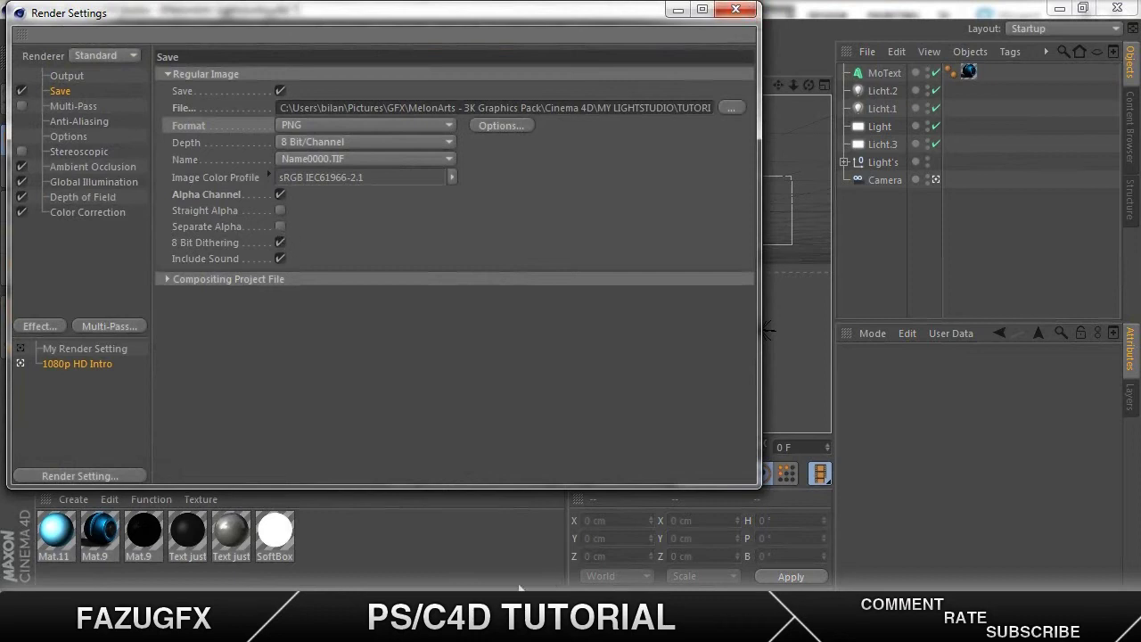
click(737, 10)
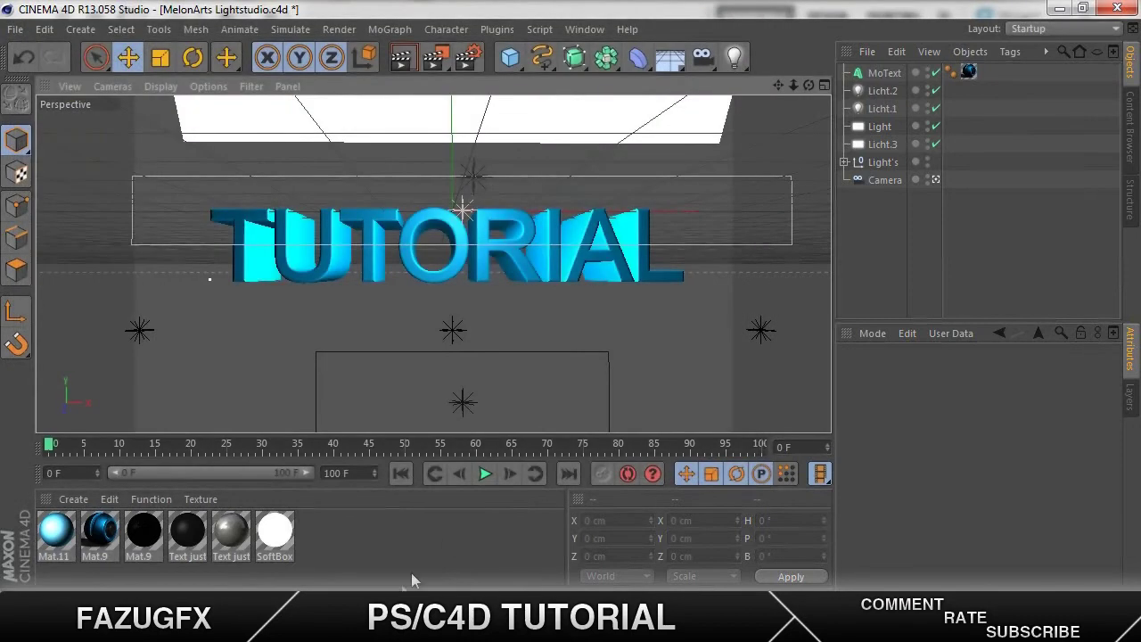
mouse_move(355, 628)
mouse_move(244, 629)
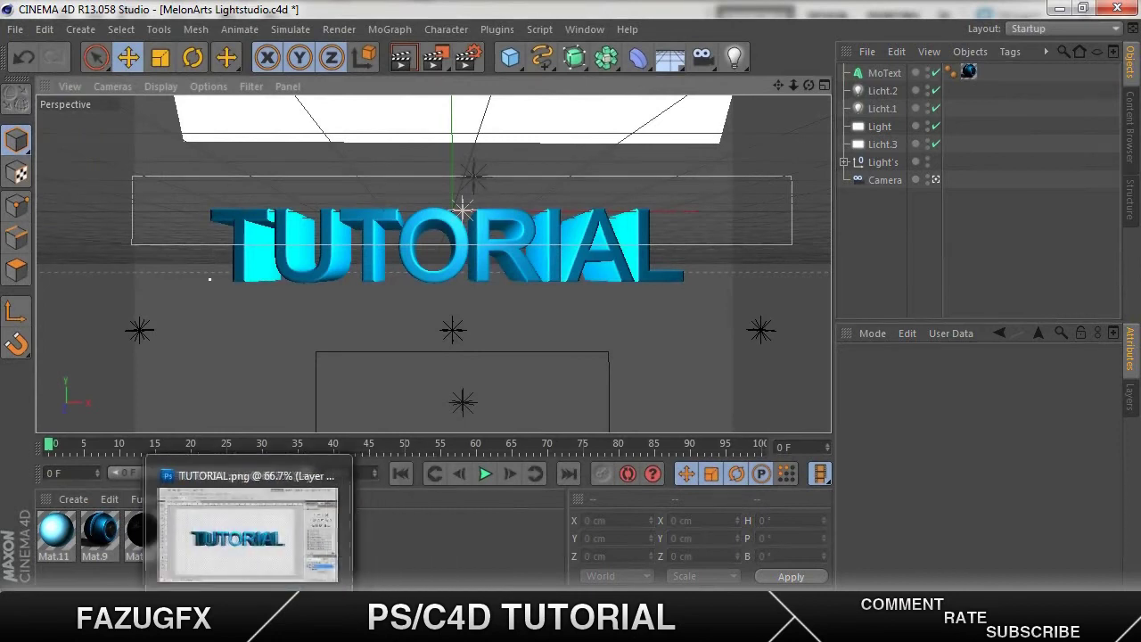
Add a Gradient Overlay layer style to Layer 0 of the TUTORIAL.png document
click(243, 628)
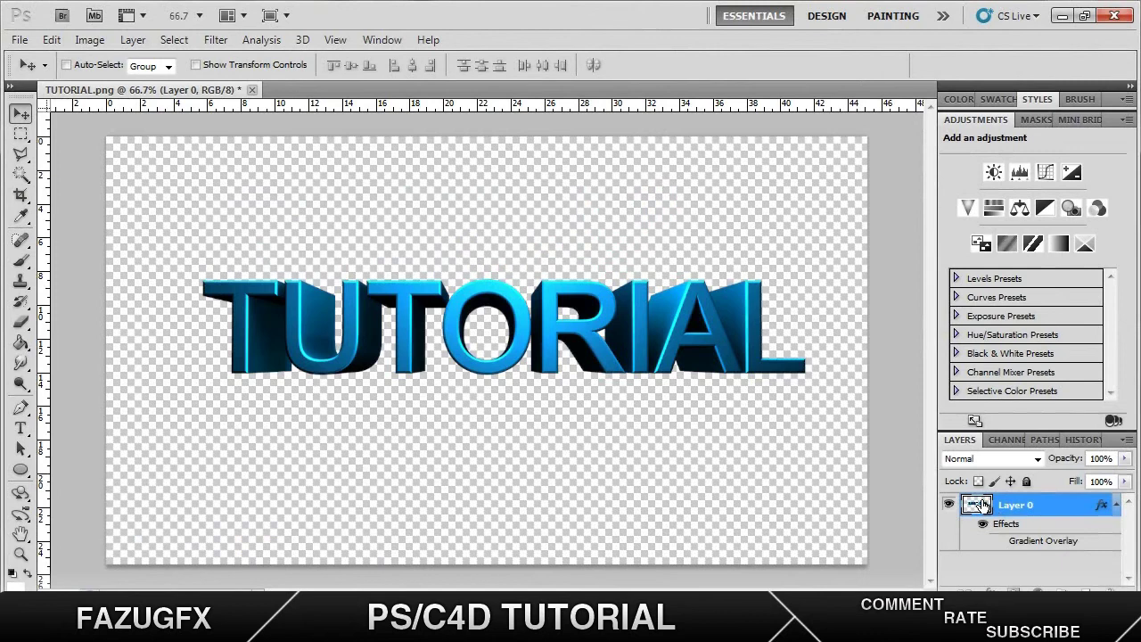
double_click(979, 504)
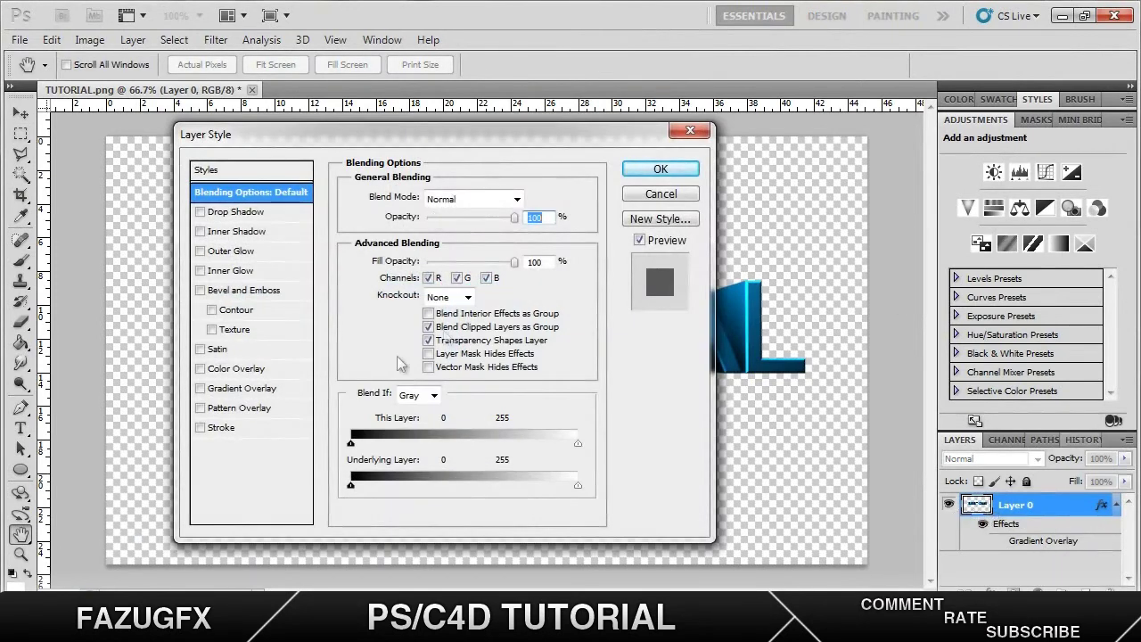
click(200, 389)
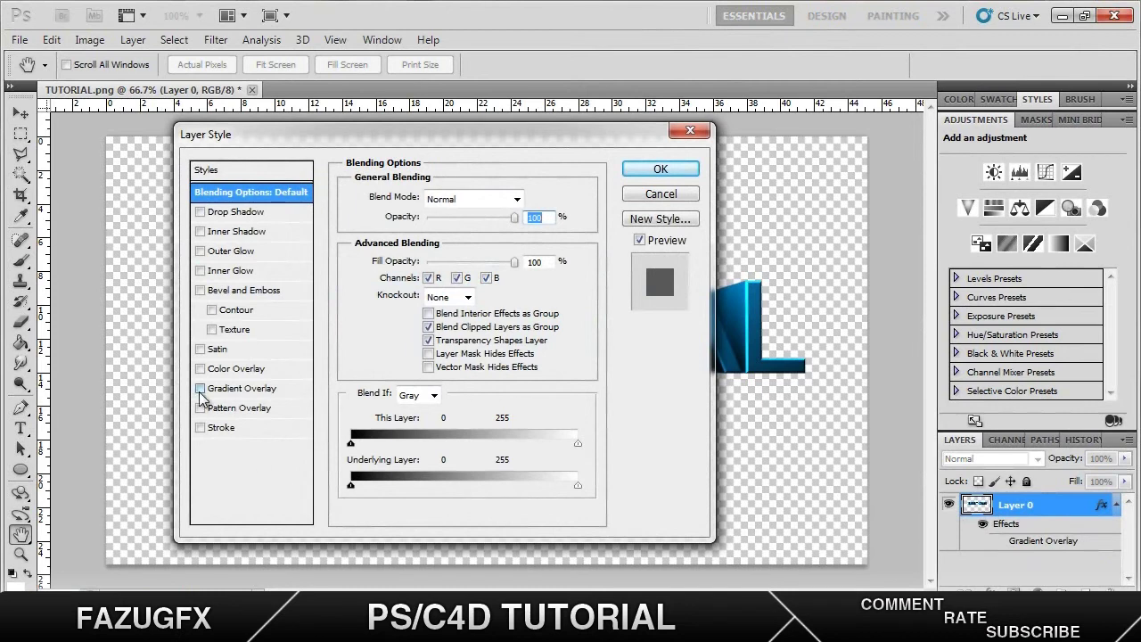
click(471, 198)
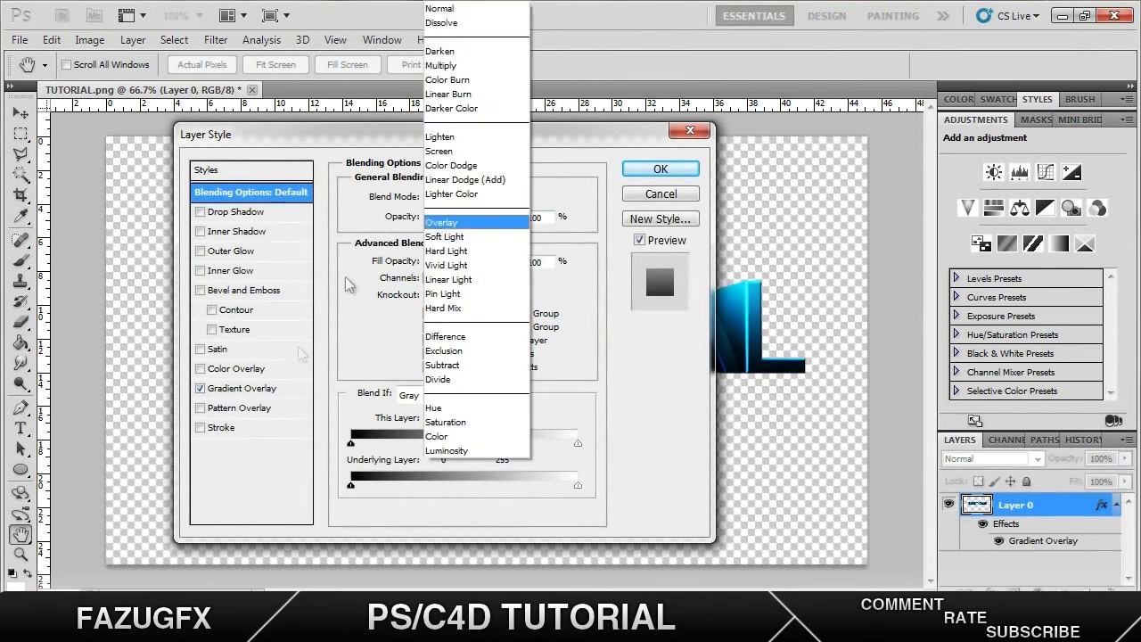
click(256, 388)
click(463, 197)
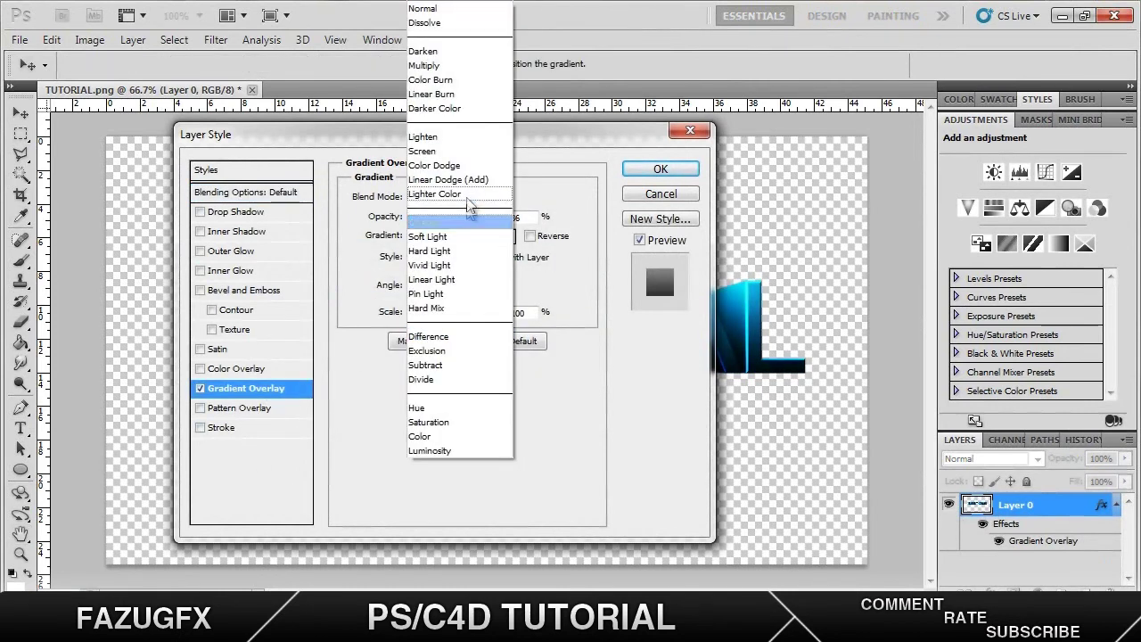
click(455, 8)
Set the Gradient Overlay blend mode to Overlay and lower its opacity to about 65%
drag(504, 134, 331, 139)
click(393, 206)
click(267, 194)
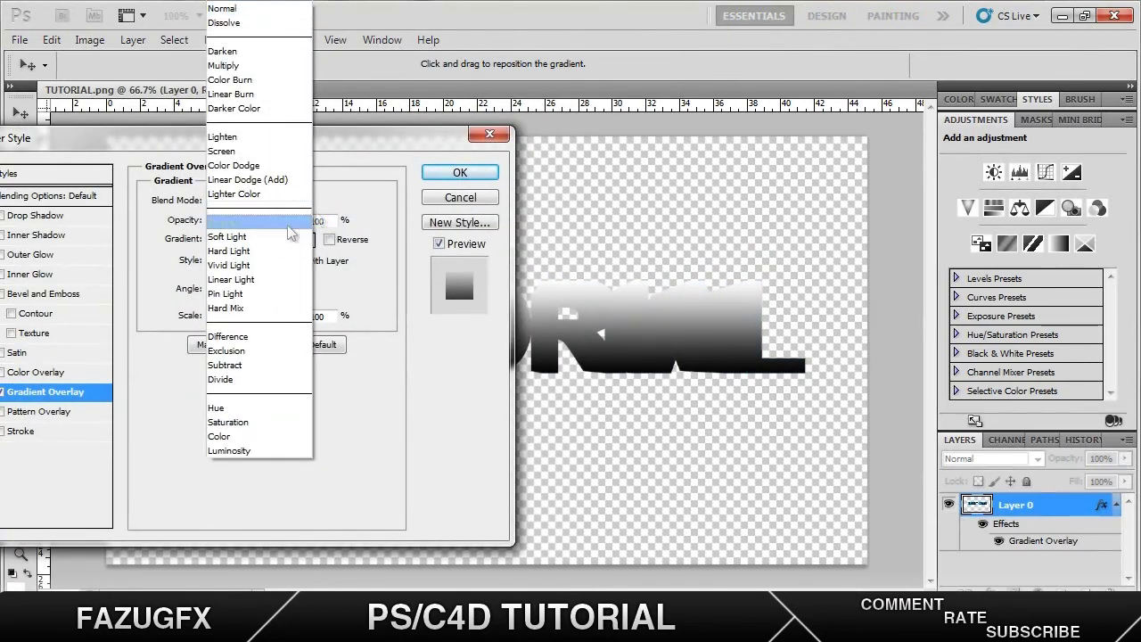
click(352, 193)
click(278, 224)
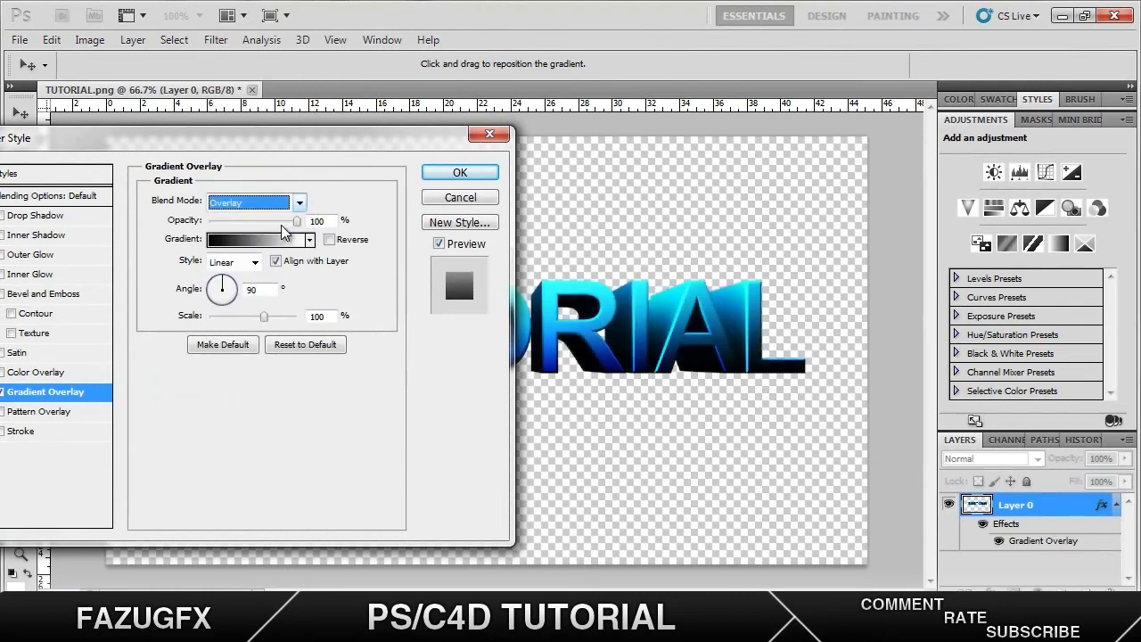
drag(349, 140, 847, 411)
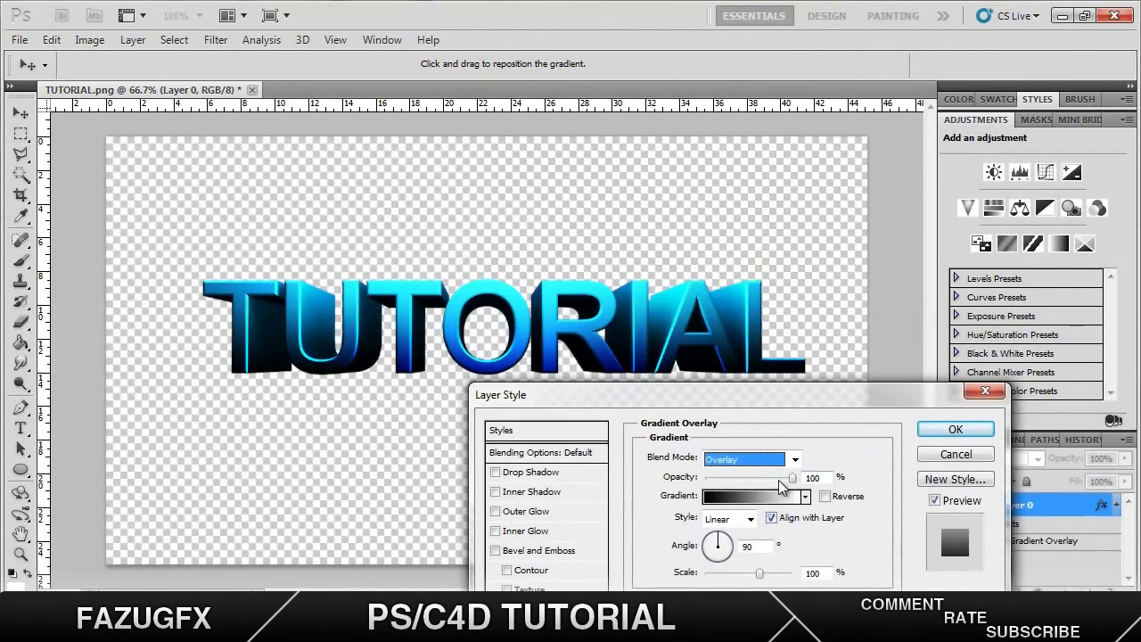
drag(791, 477, 767, 483)
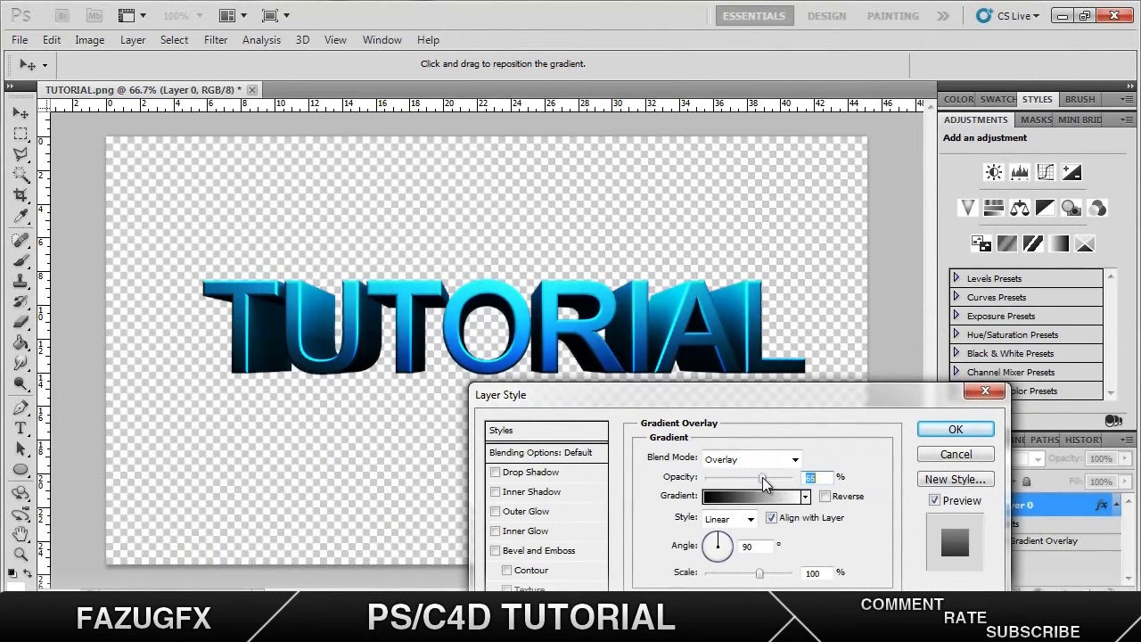
drag(901, 398, 1017, 167)
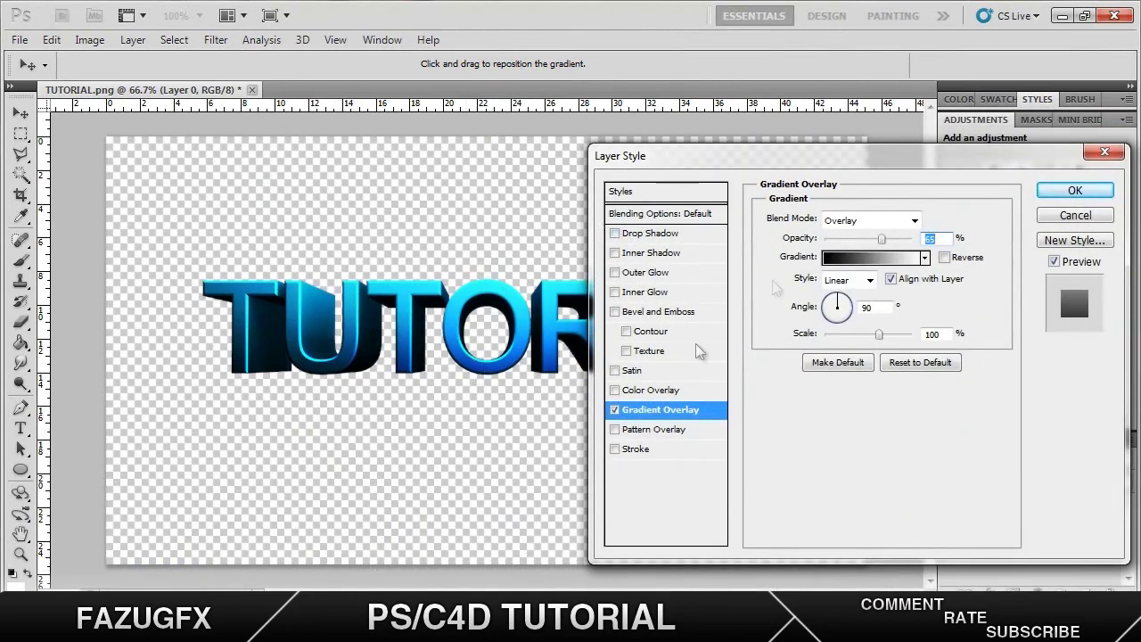
Add a Drop Shadow: distance 1 px, 90° angle without global light, size 32 px, then apply
click(615, 233)
click(646, 235)
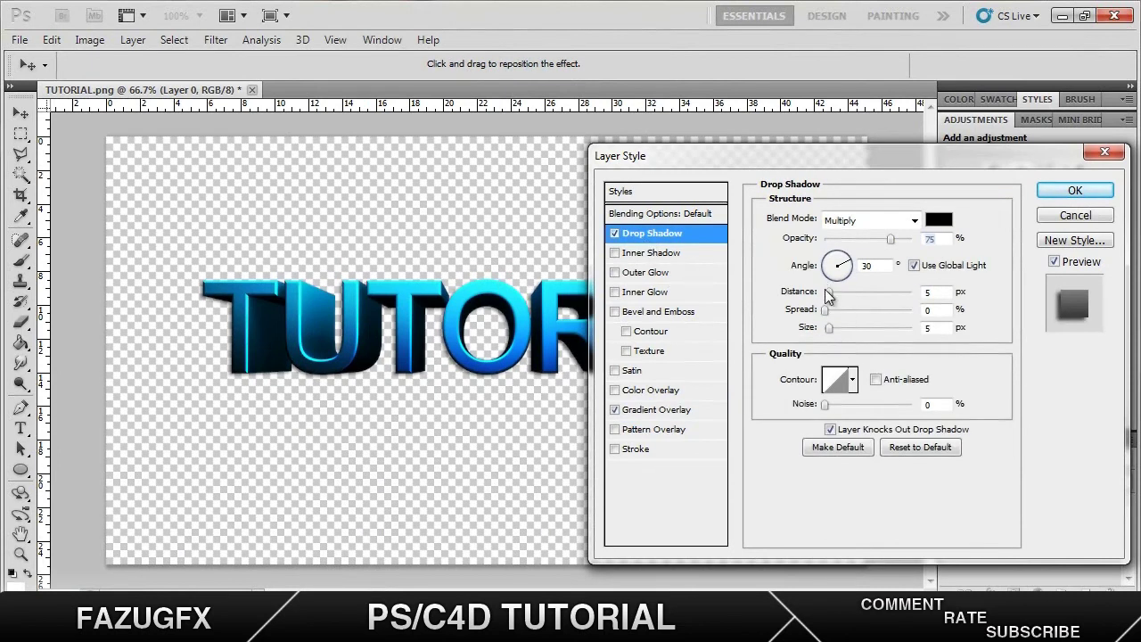
drag(845, 299, 814, 297)
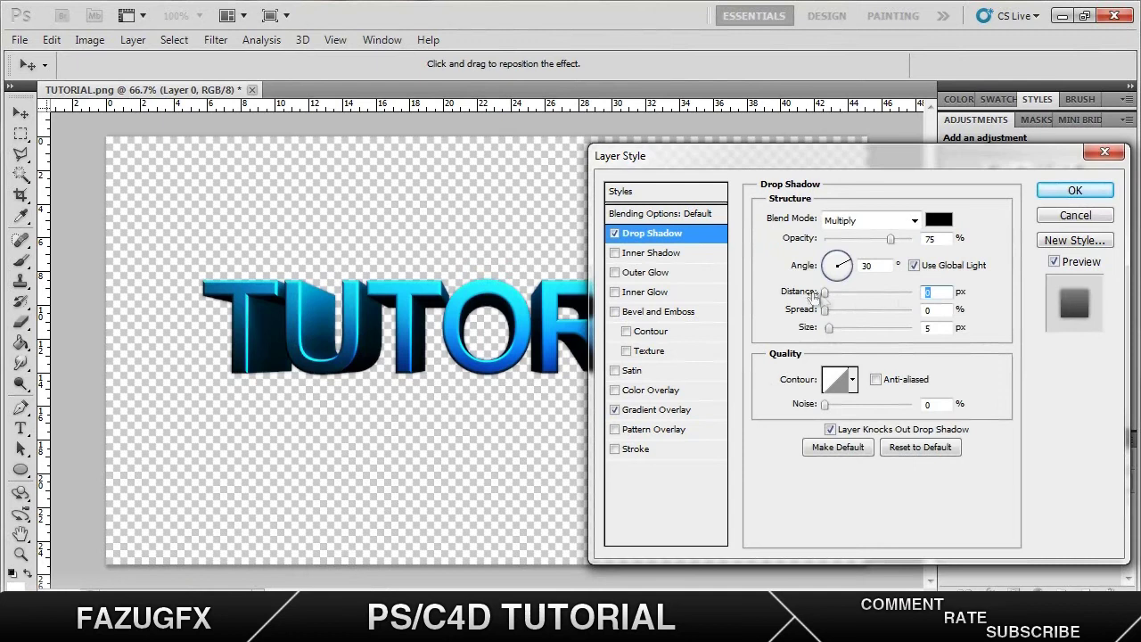
text(1)
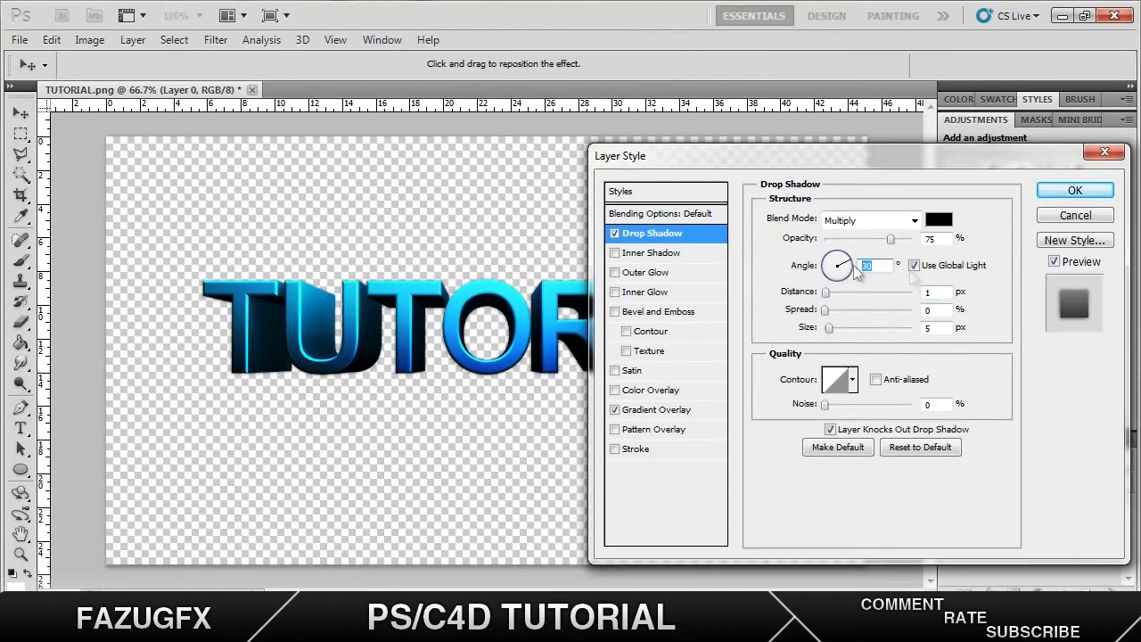
text(90)
click(913, 266)
drag(830, 328, 836, 326)
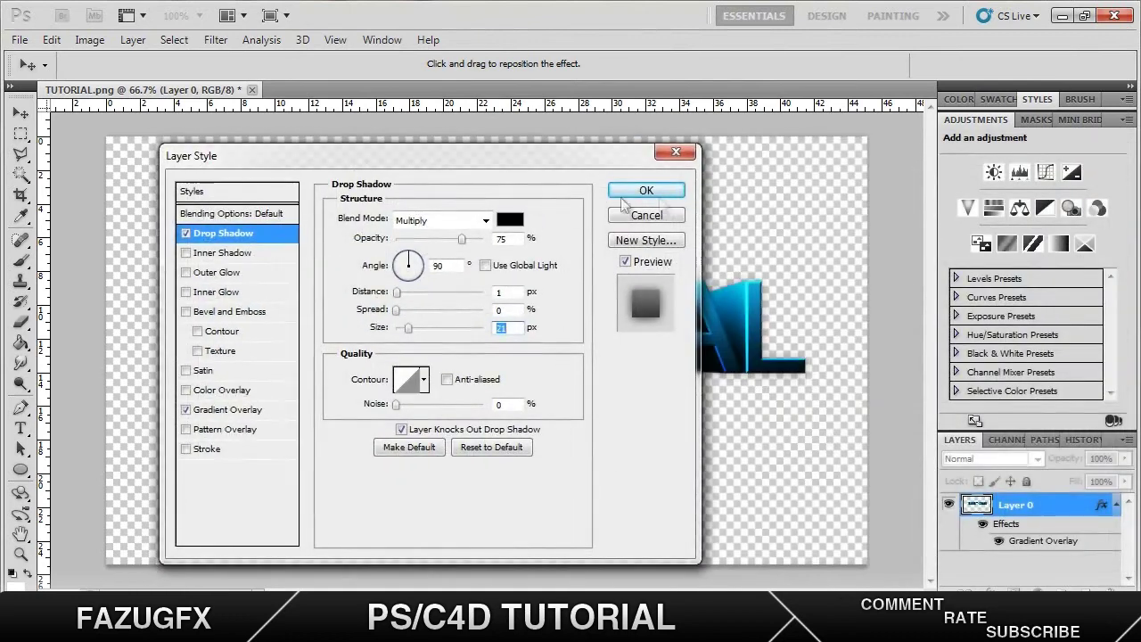
click(650, 186)
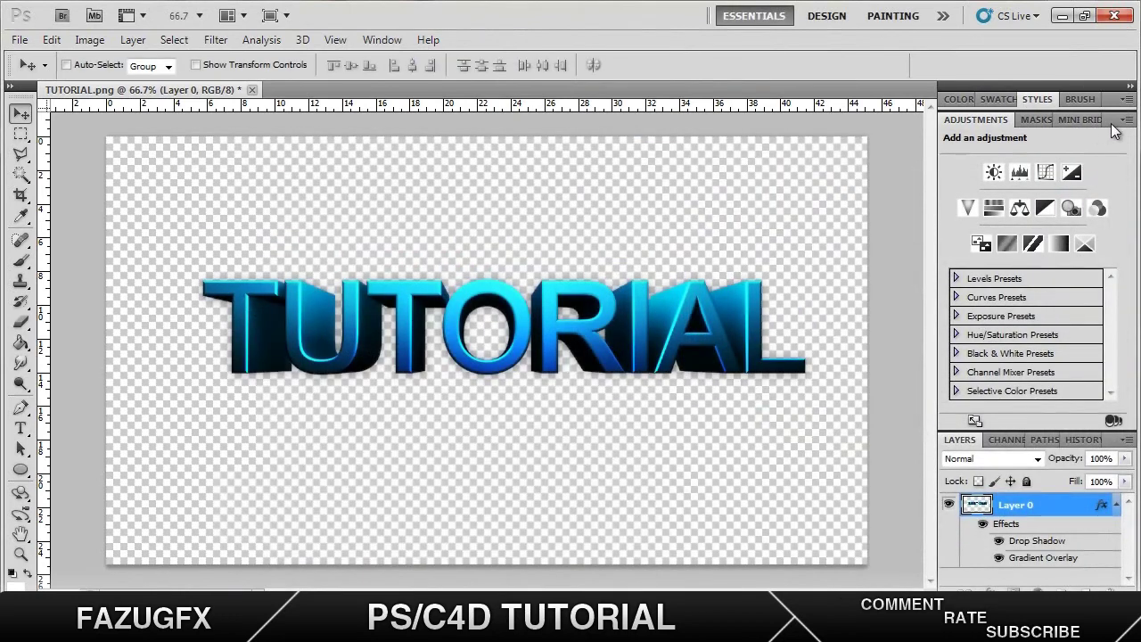
Collapse the Adjustments panel and add a Curves adjustment layer above Layer 0
double_click(1113, 125)
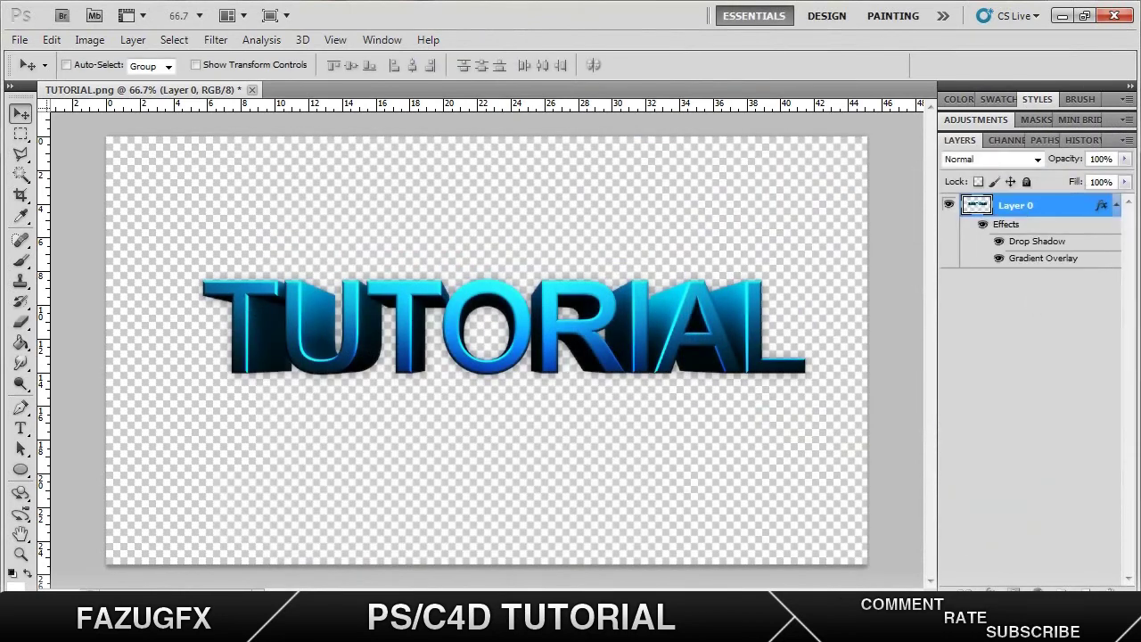
click(1037, 592)
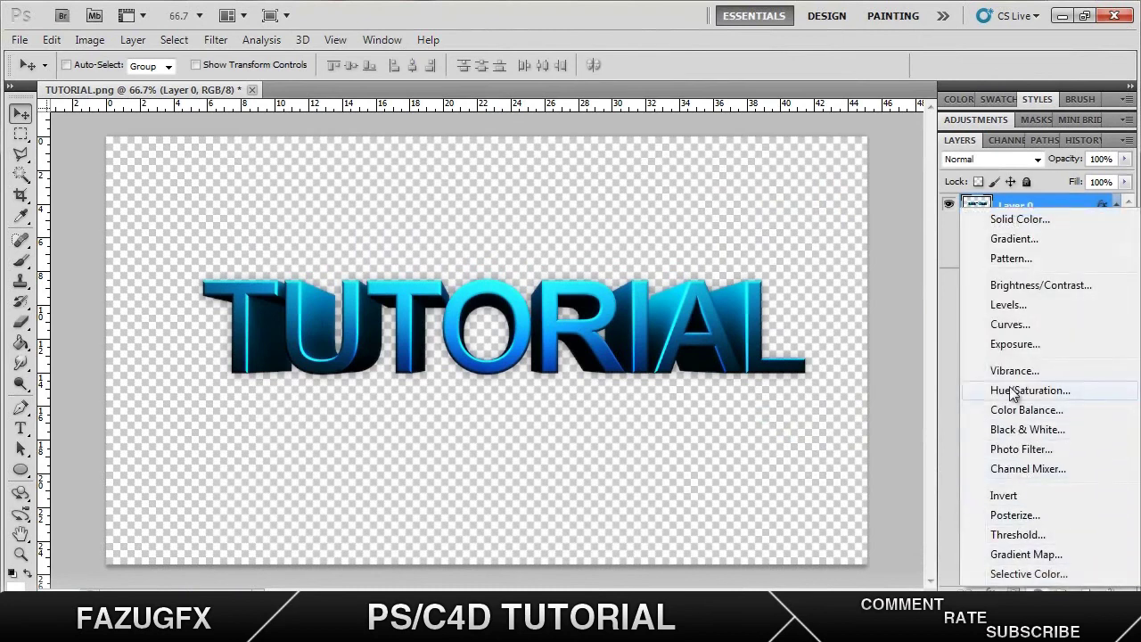
click(1010, 325)
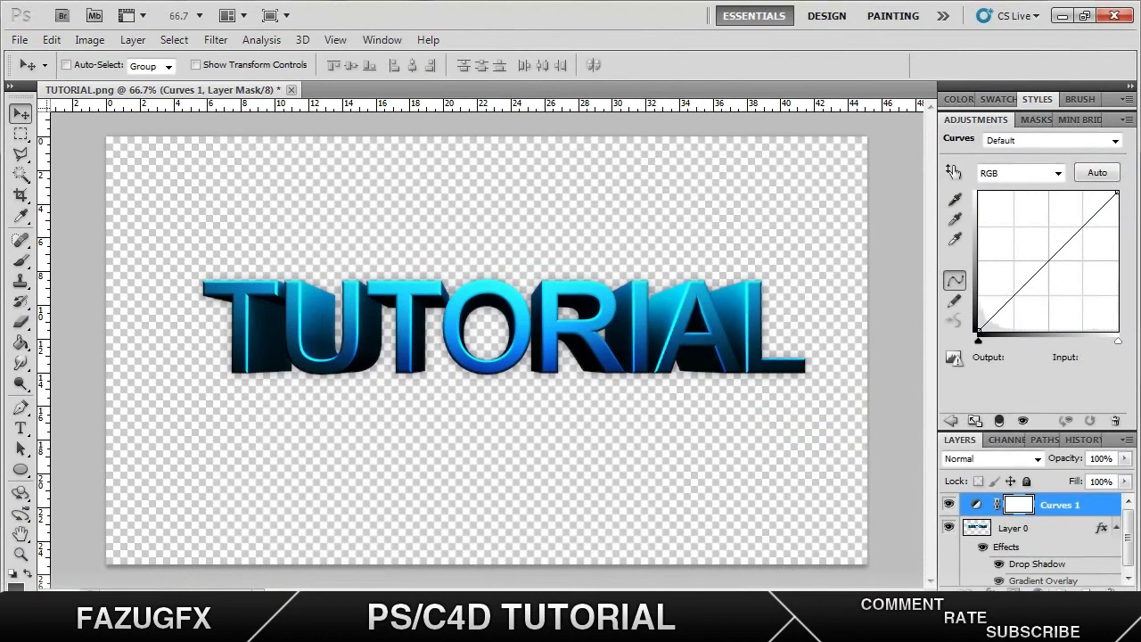
click(1034, 595)
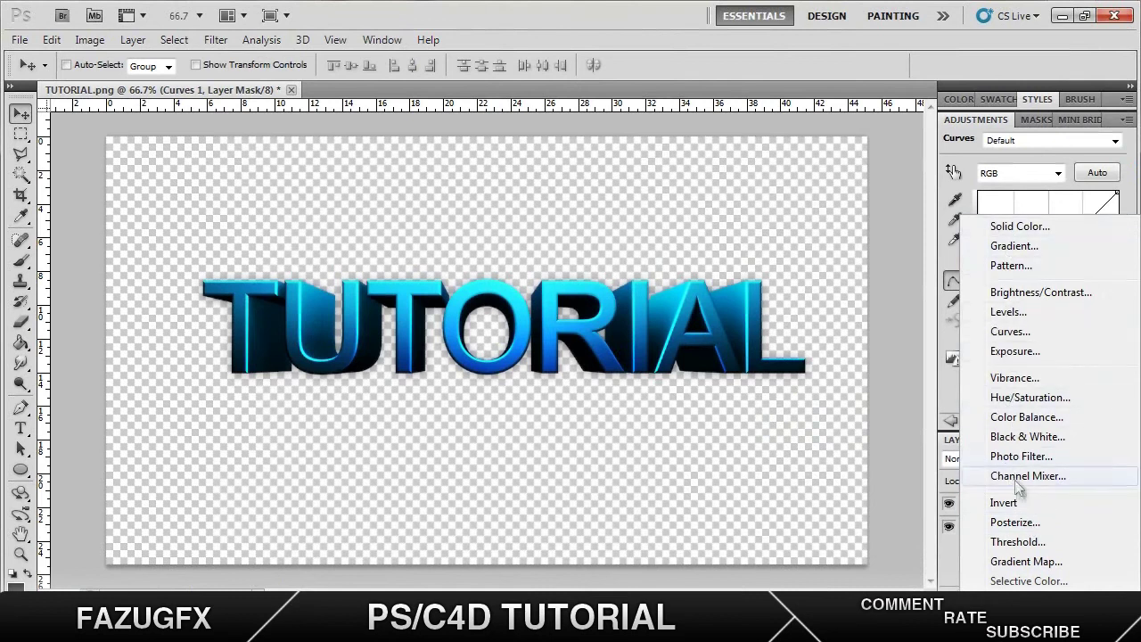
click(948, 558)
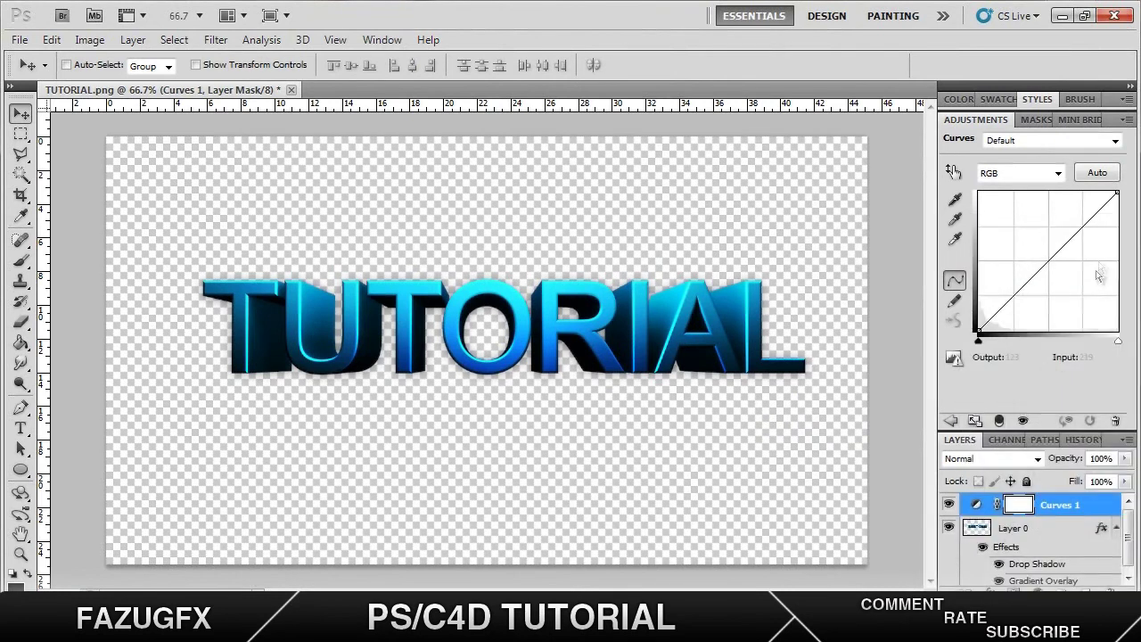
click(1025, 599)
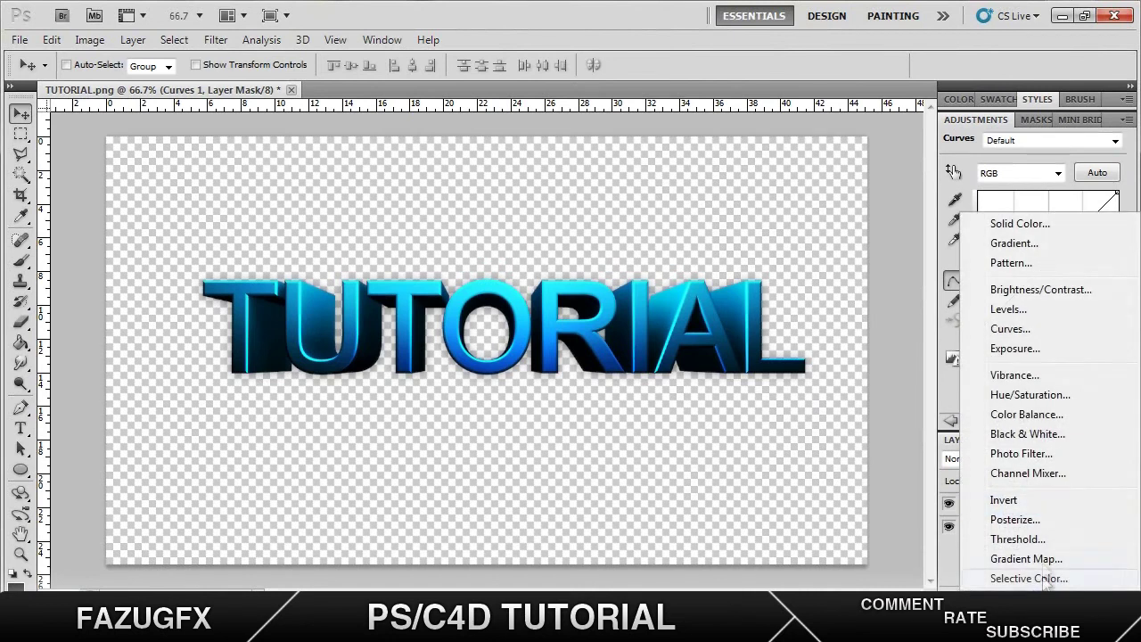
click(954, 567)
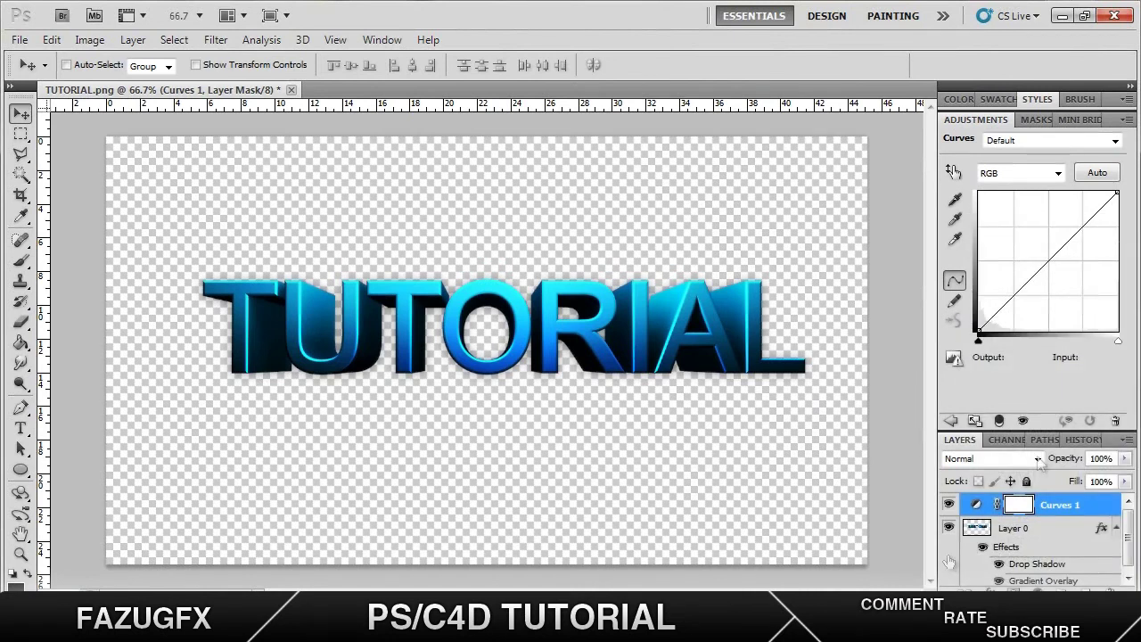
Shape an S-curve for contrast and lower the Curves layer opacity to 59%
click(1019, 303)
drag(1080, 226, 1076, 218)
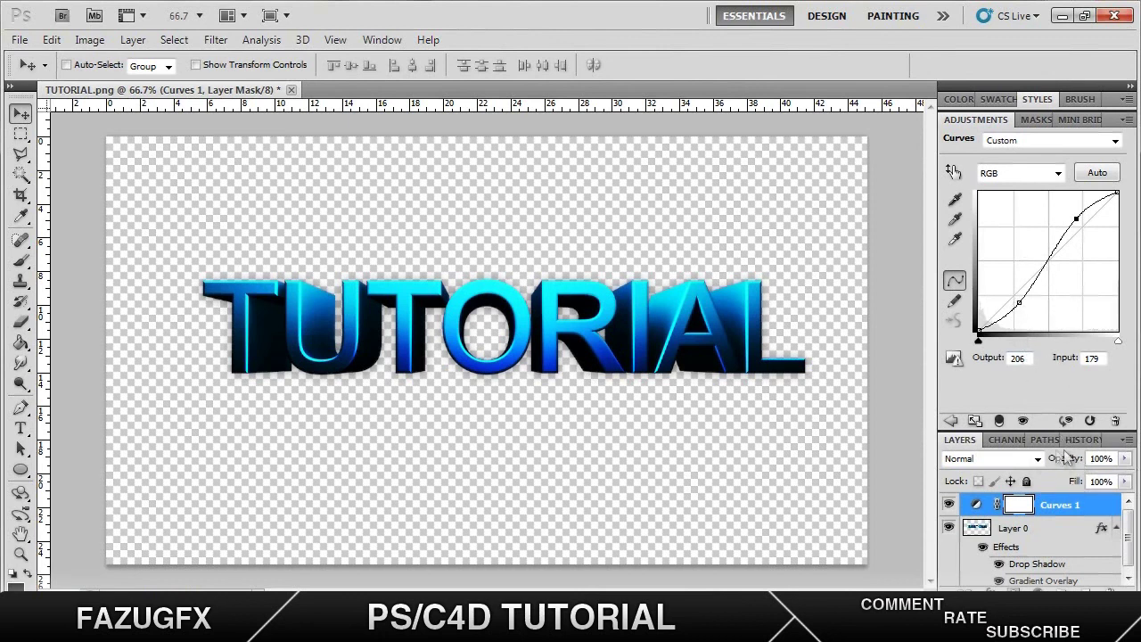
drag(1069, 460, 1034, 501)
click(1012, 596)
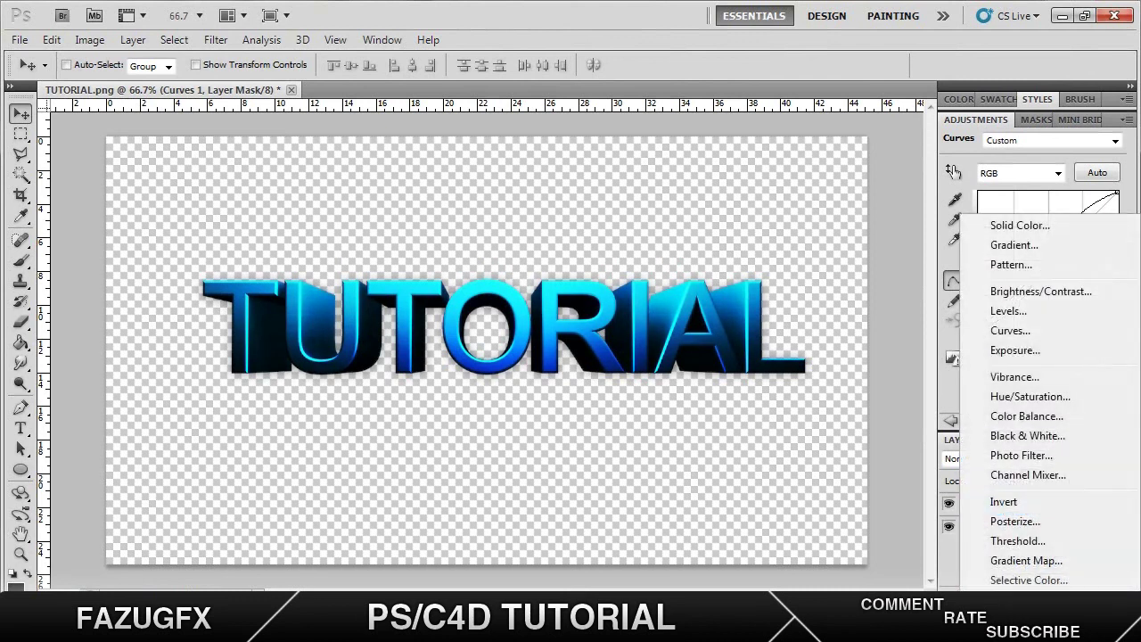
Add a Gradient Map adjustment layer using the Violet, Orange gradient preset
click(1049, 561)
click(1060, 185)
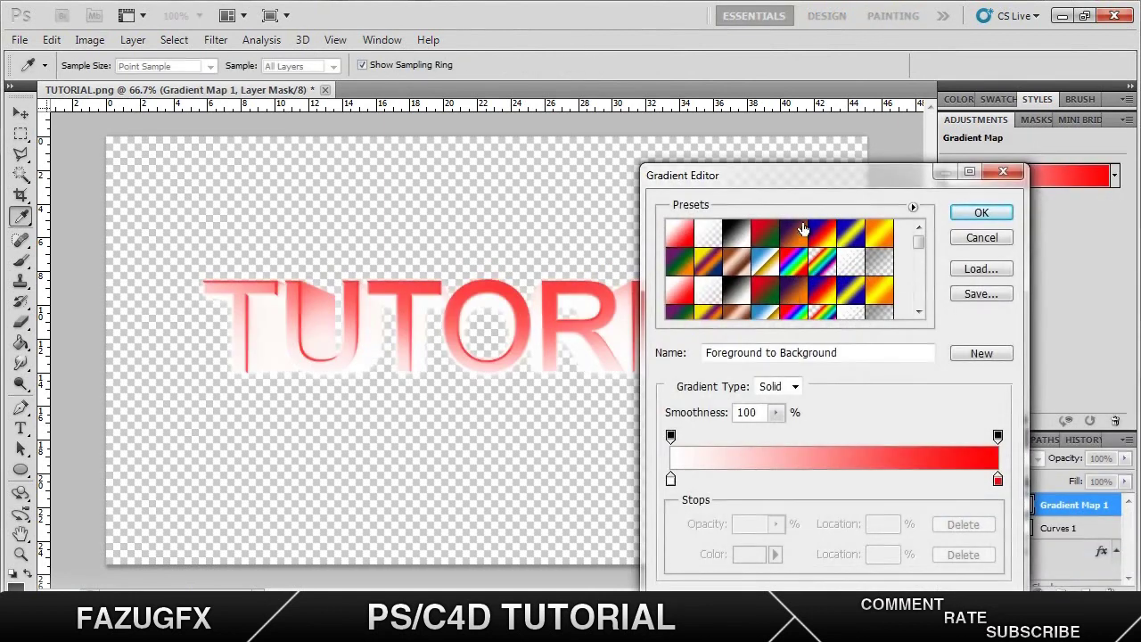
click(799, 244)
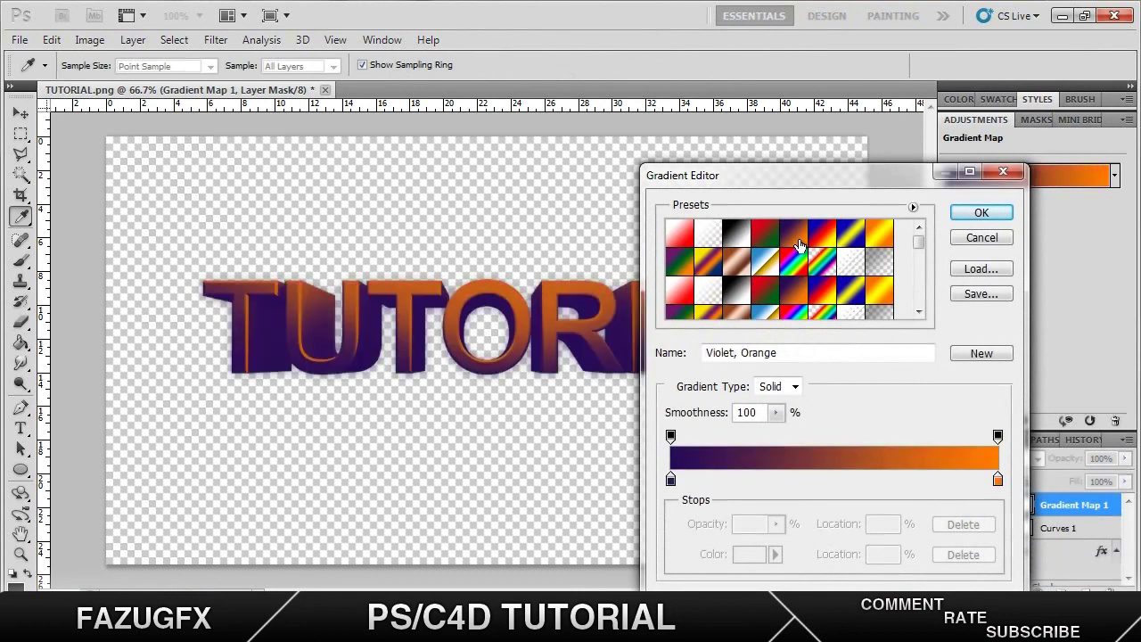
click(979, 212)
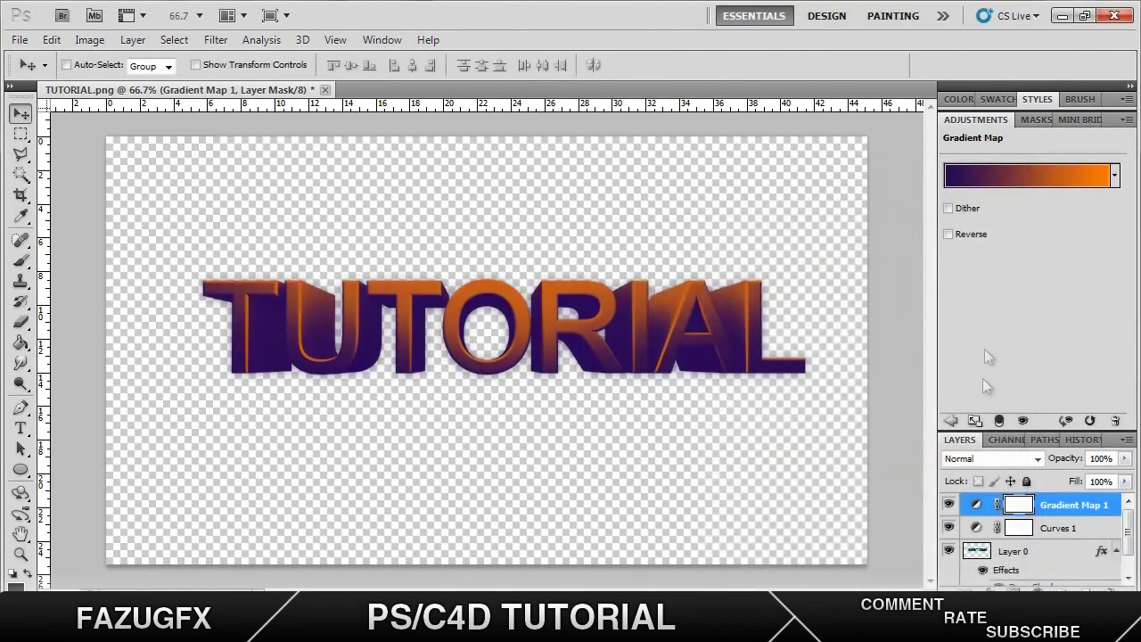
Set the Gradient Map layer to Soft Light blend mode at 32% opacity
click(988, 458)
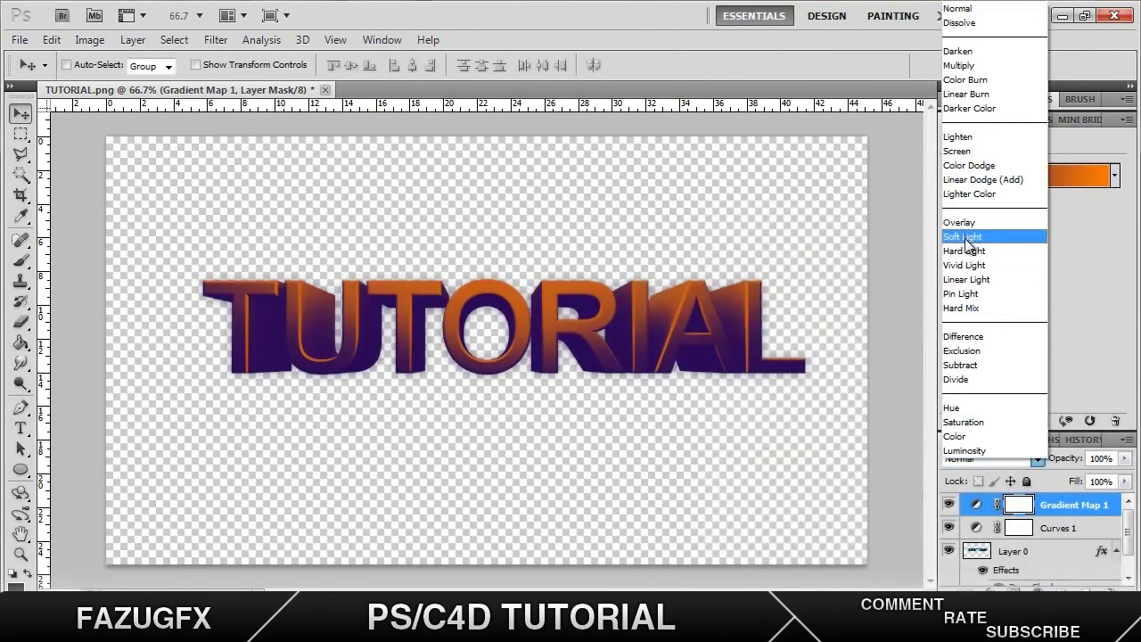
click(963, 236)
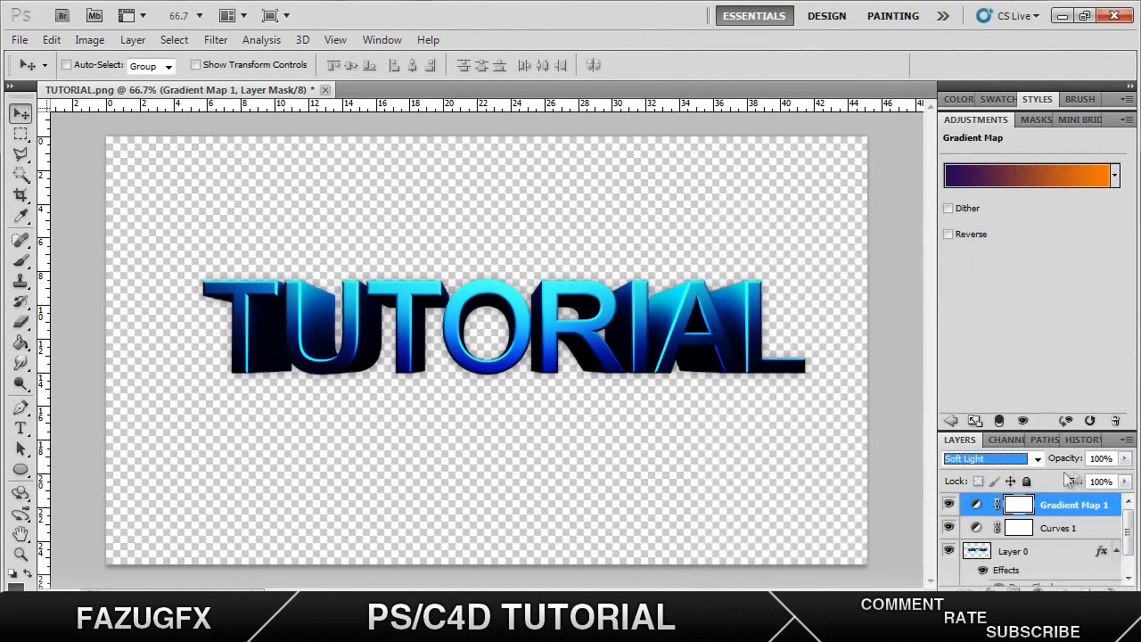
drag(1066, 458, 1017, 459)
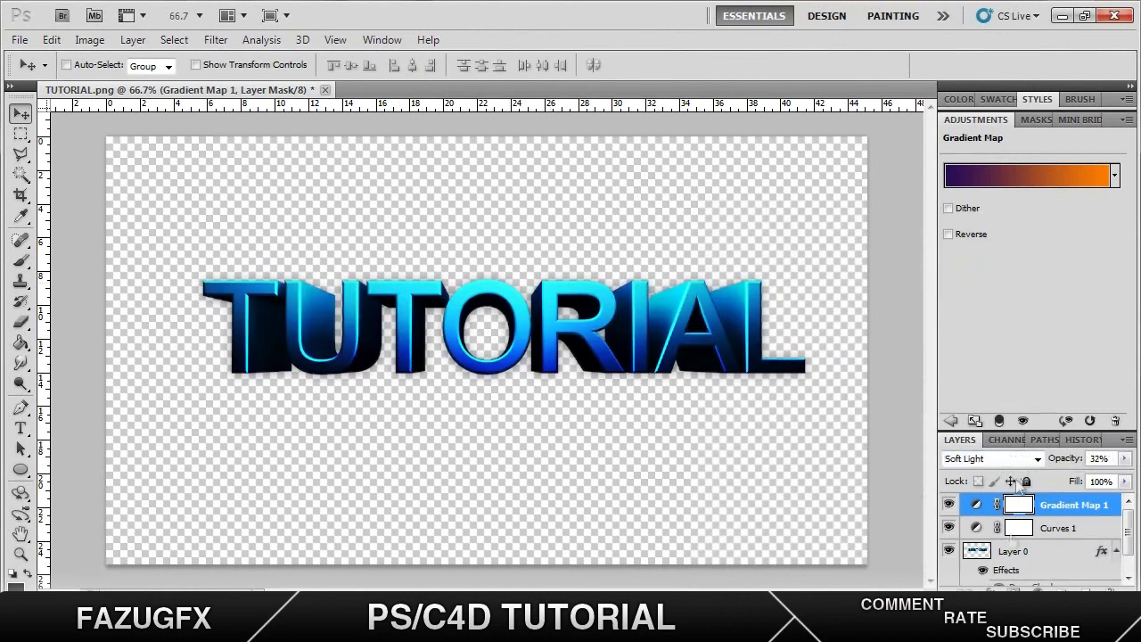